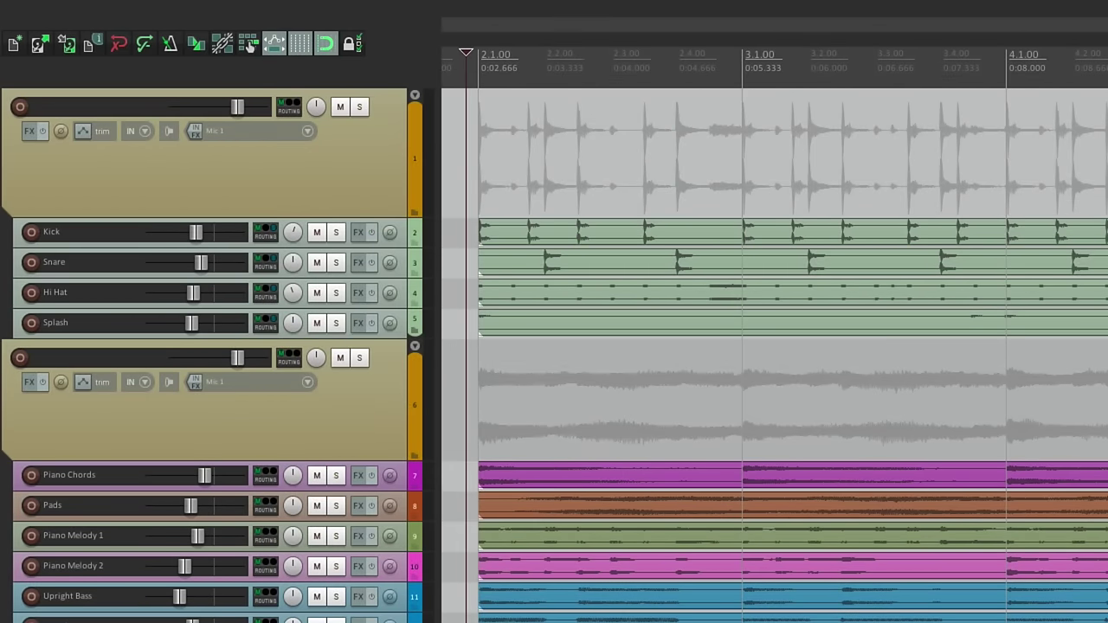
# - Play the project with Space and stop it after a moment so playback returns to its start
pyautogui.press('space')
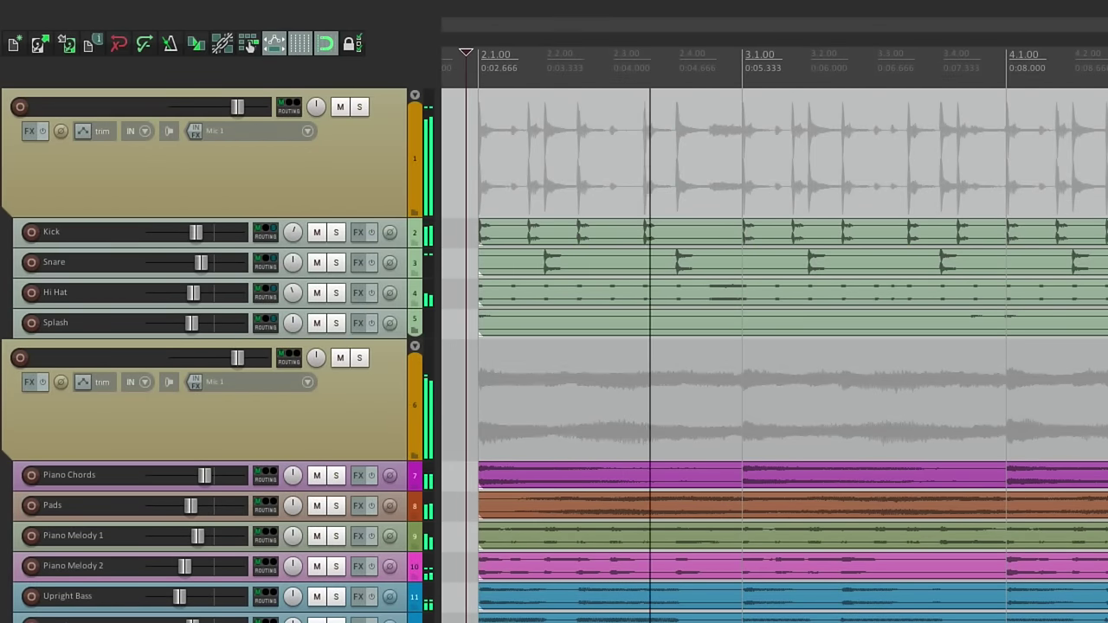
pyautogui.press('space')
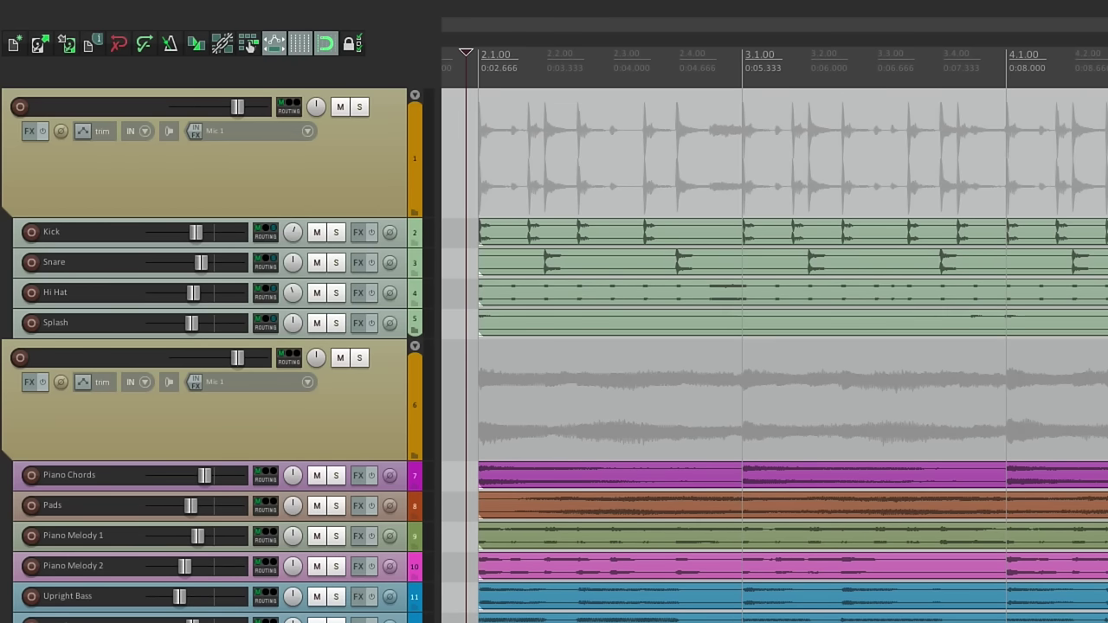
# - On the Editing Behavior preferences page, toggle 'Move edit cursor to end of recorded items on record stop' on, then off
pyautogui.press('super+comma')
pyautogui.scroll(-3, 552, 311)
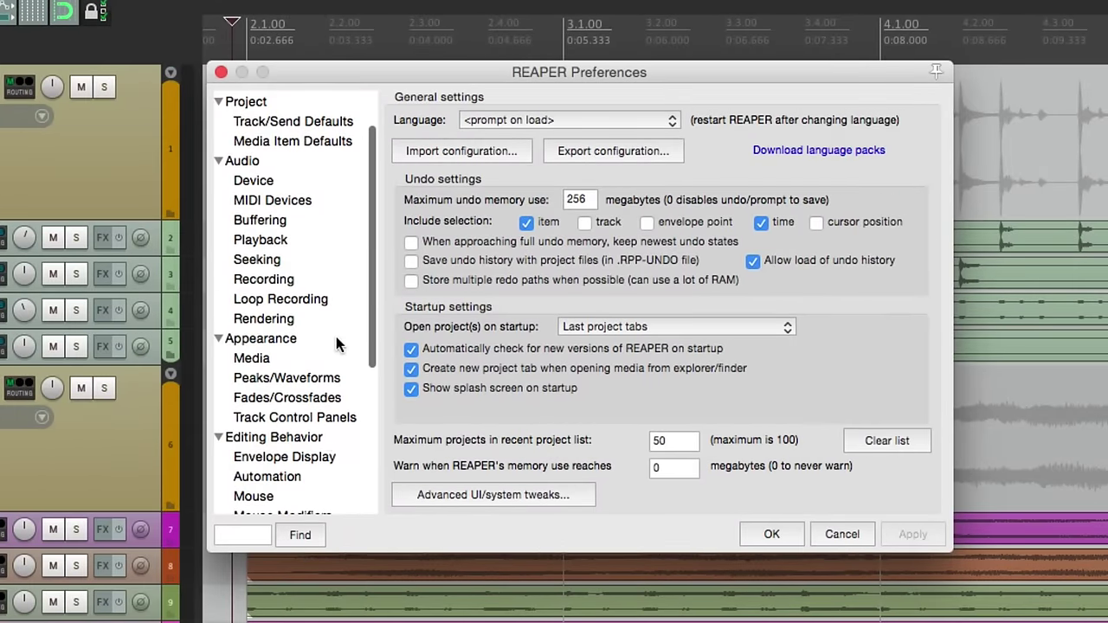
pyautogui.click(326, 435)
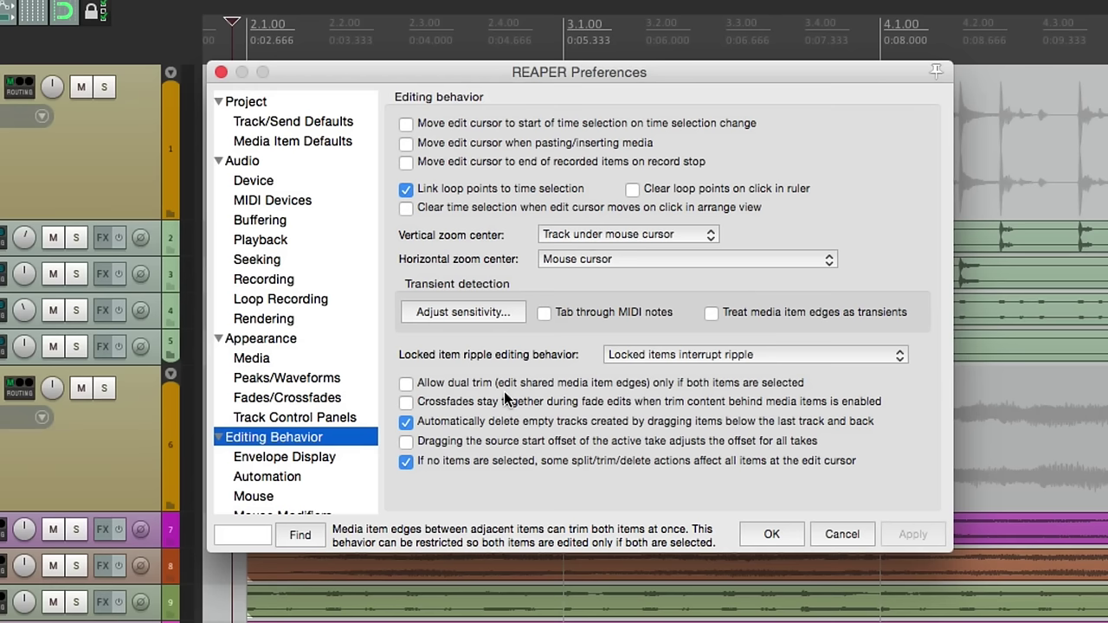
pyautogui.click(405, 163)
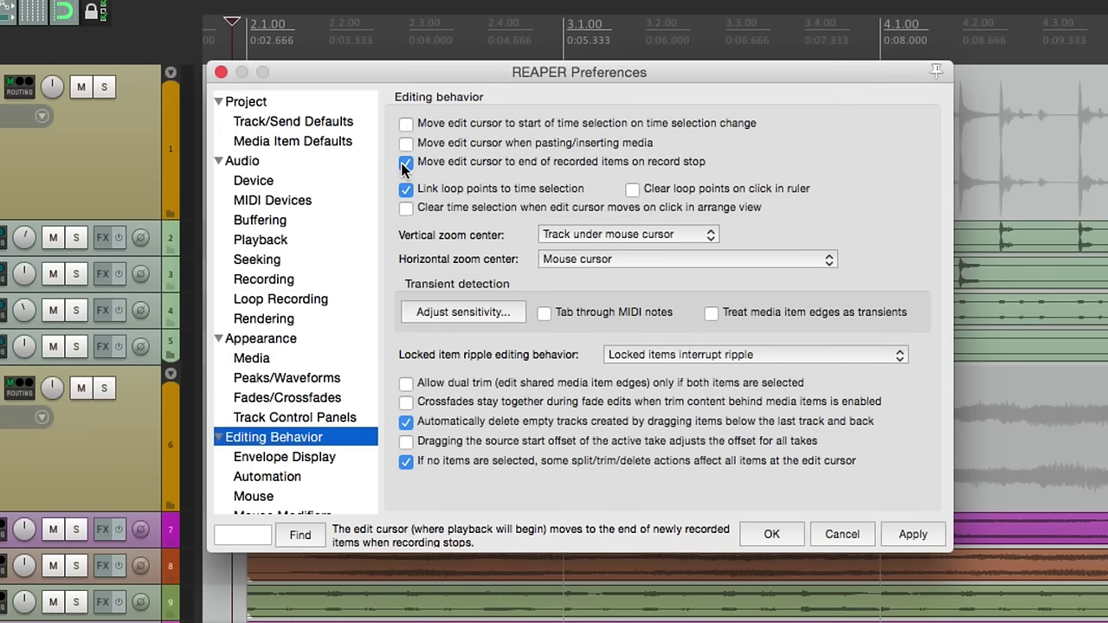
pyautogui.click(405, 163)
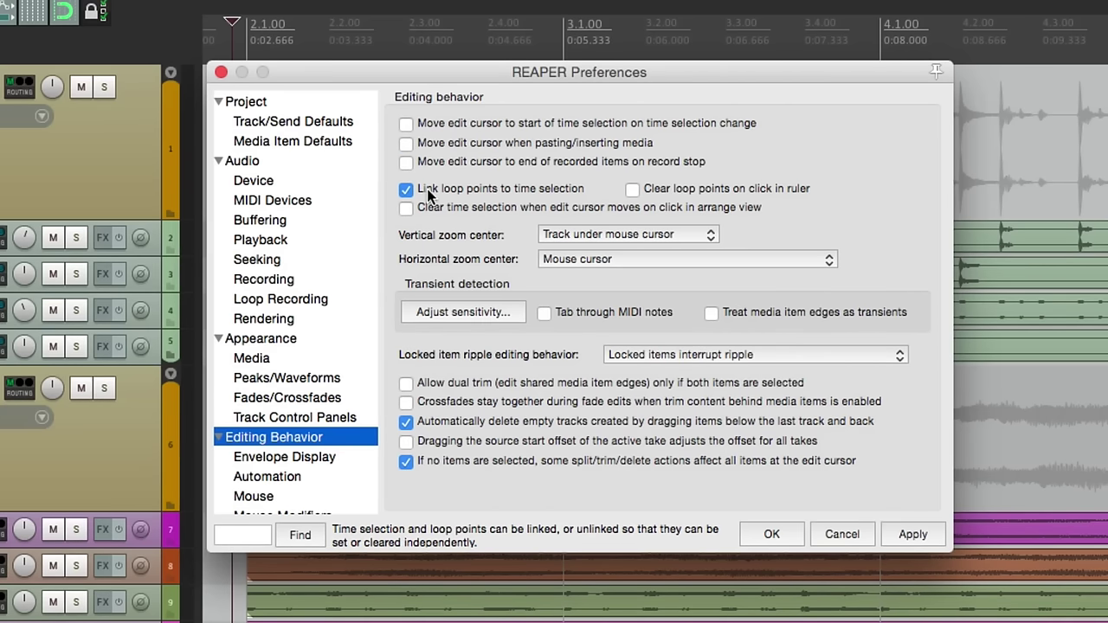
# - Close Preferences, play and stop the project, then move the edit cursor later and back
pyautogui.click(769, 539)
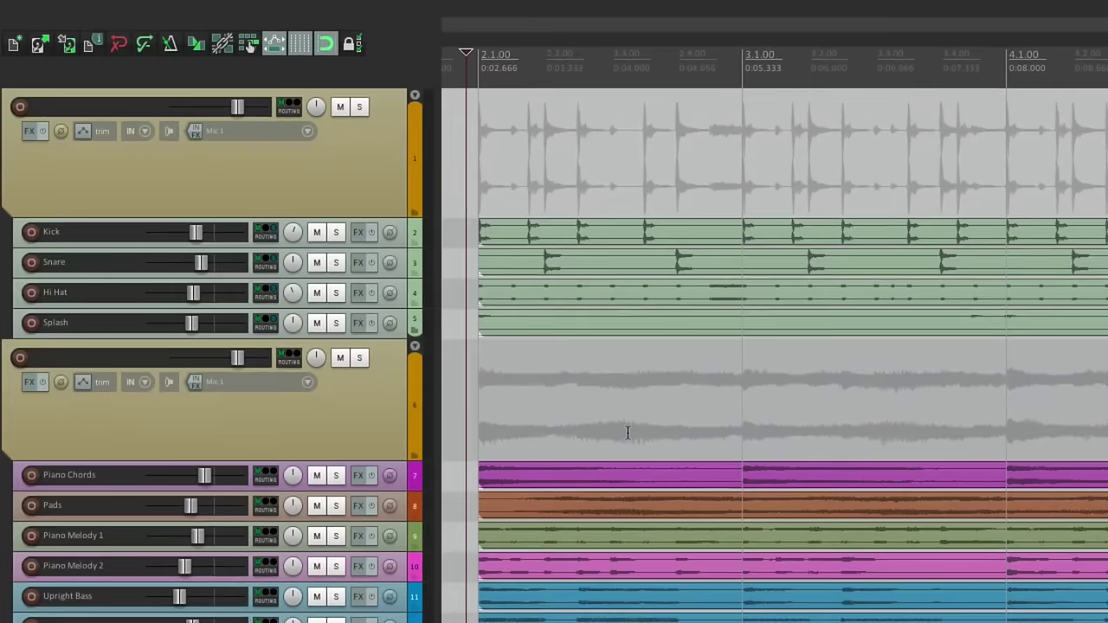
pyautogui.press('space')
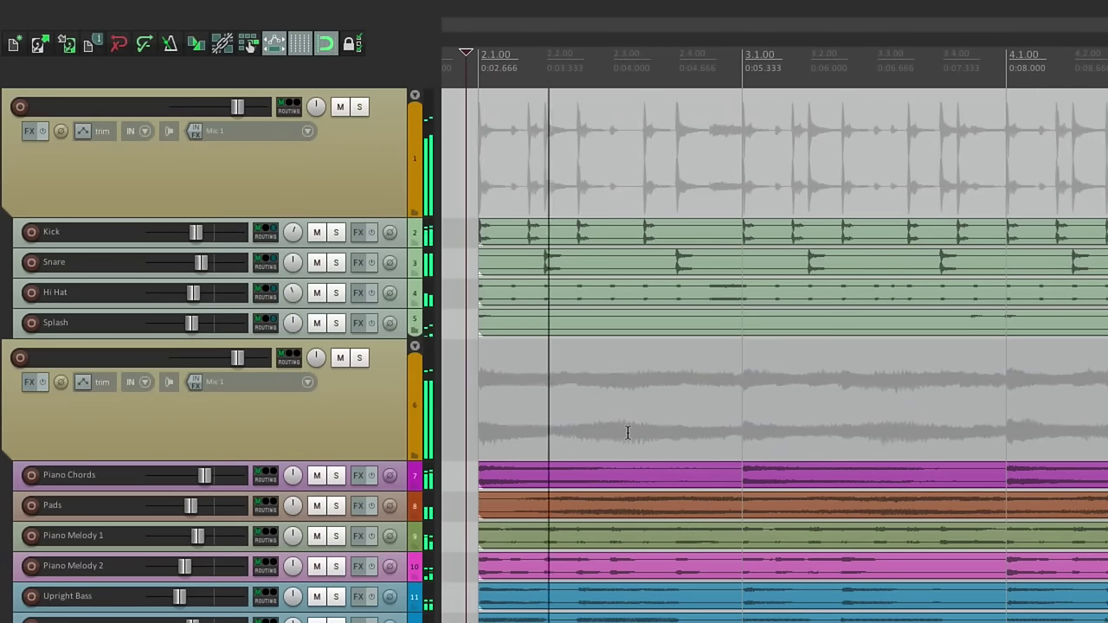
pyautogui.press('space')
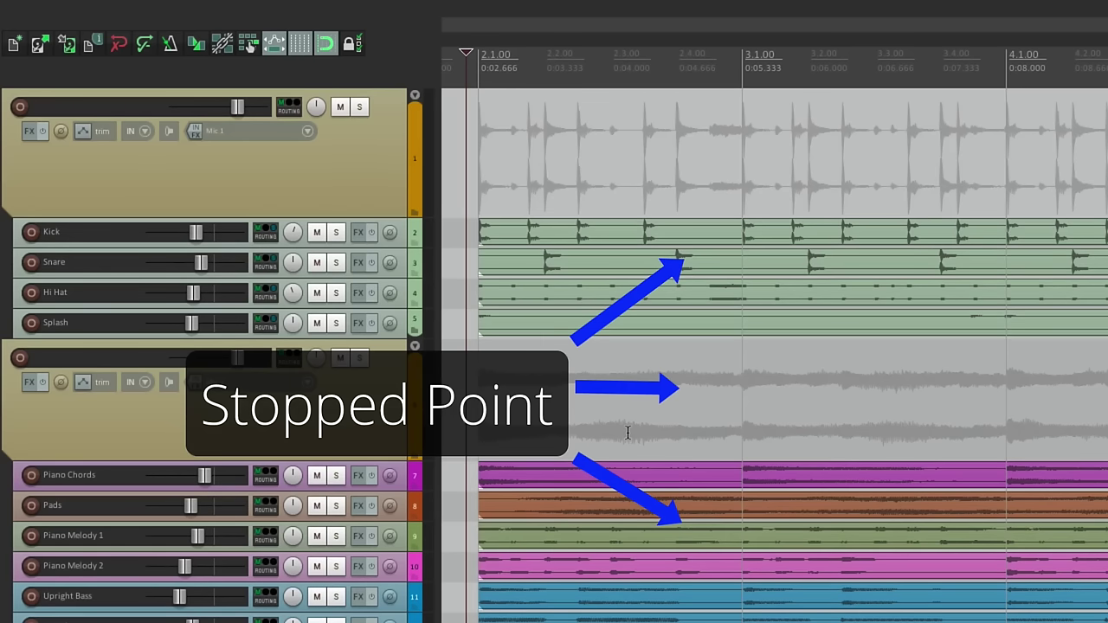
pyautogui.click(683, 74)
pyautogui.click(466, 67)
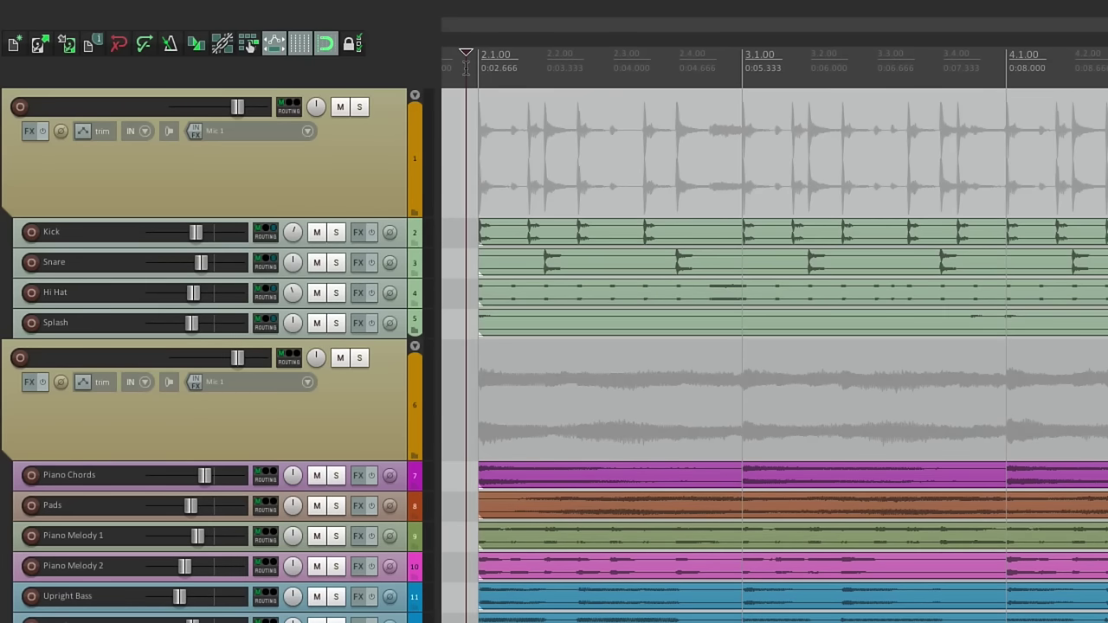
# - Show the transport bar, then play, pause, resume, pause at 3.4.03 and stop
pyautogui.hotkey('ctrl', 'alt', 't')
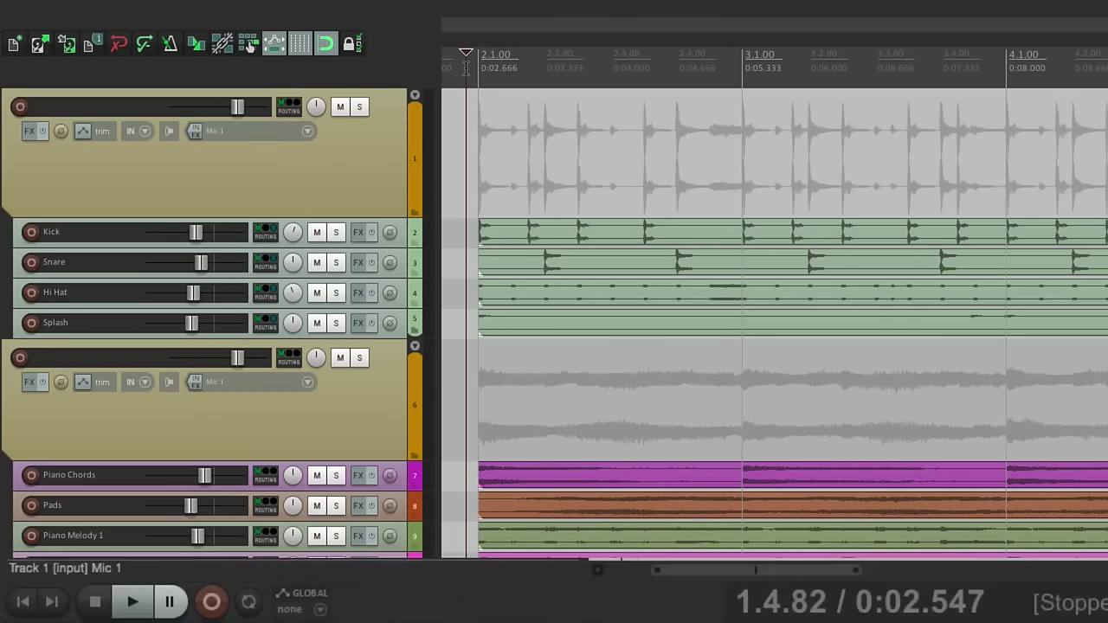
pyautogui.click(171, 602)
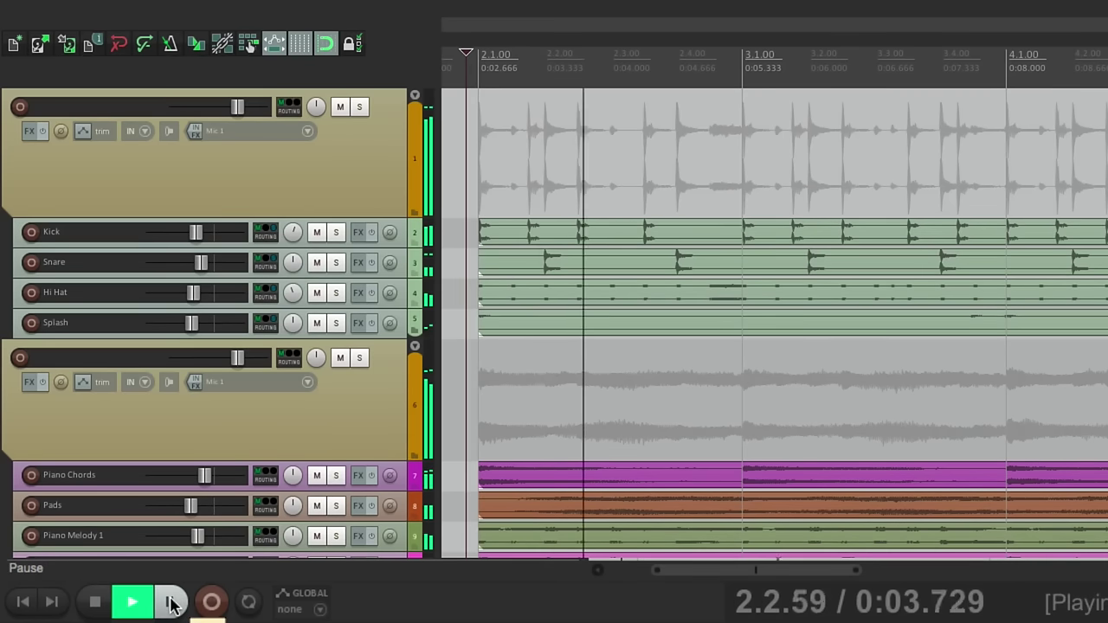
pyautogui.click(171, 601)
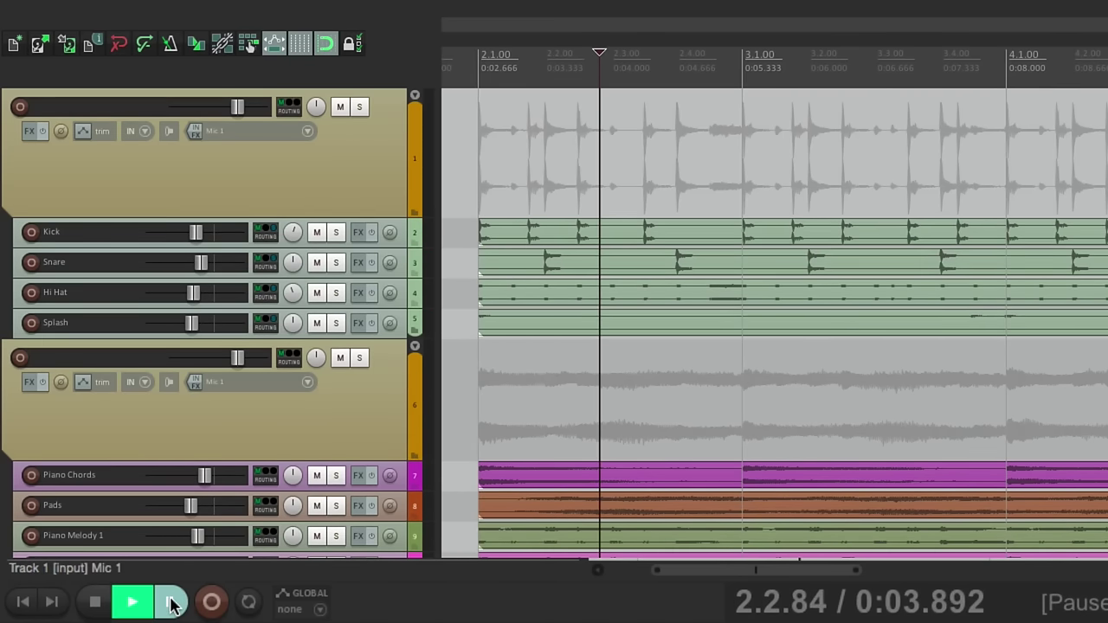
pyautogui.click(135, 604)
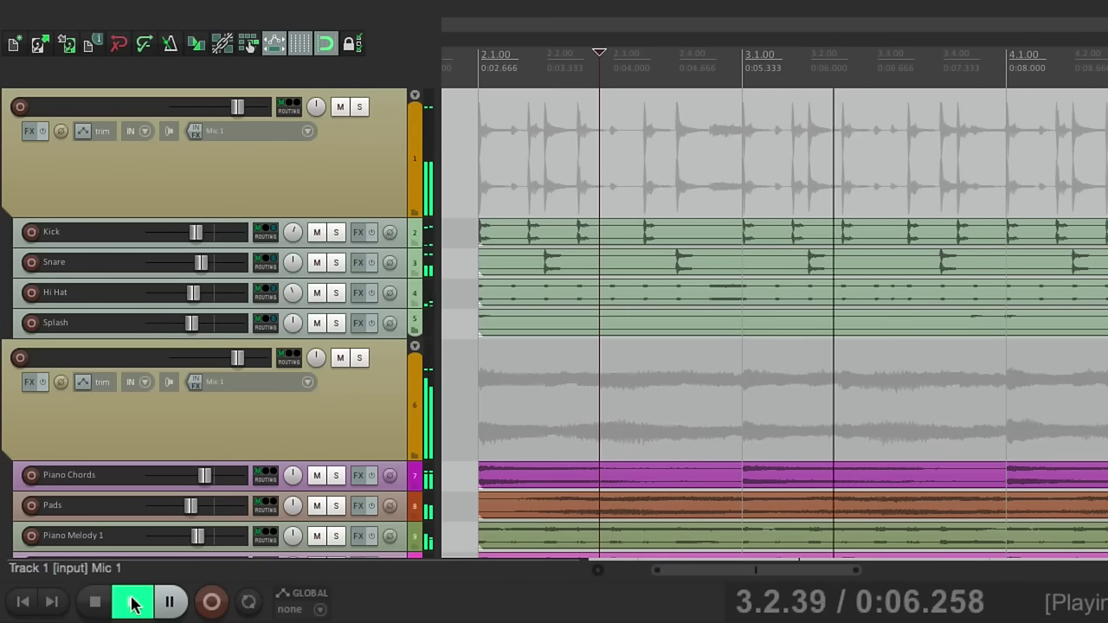
pyautogui.click(170, 603)
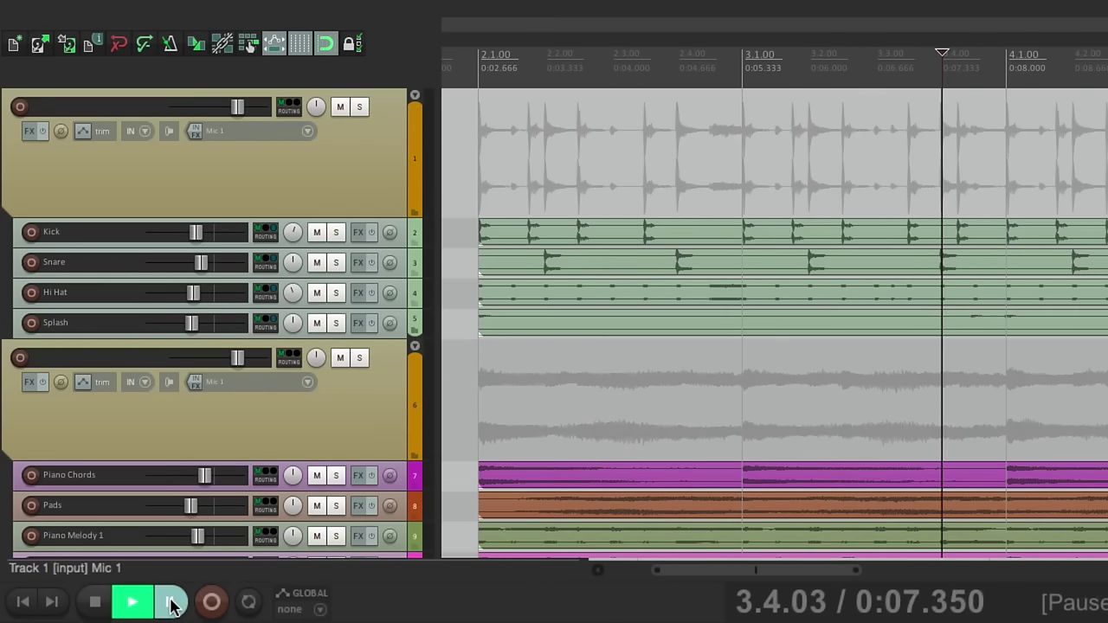
pyautogui.press('space')
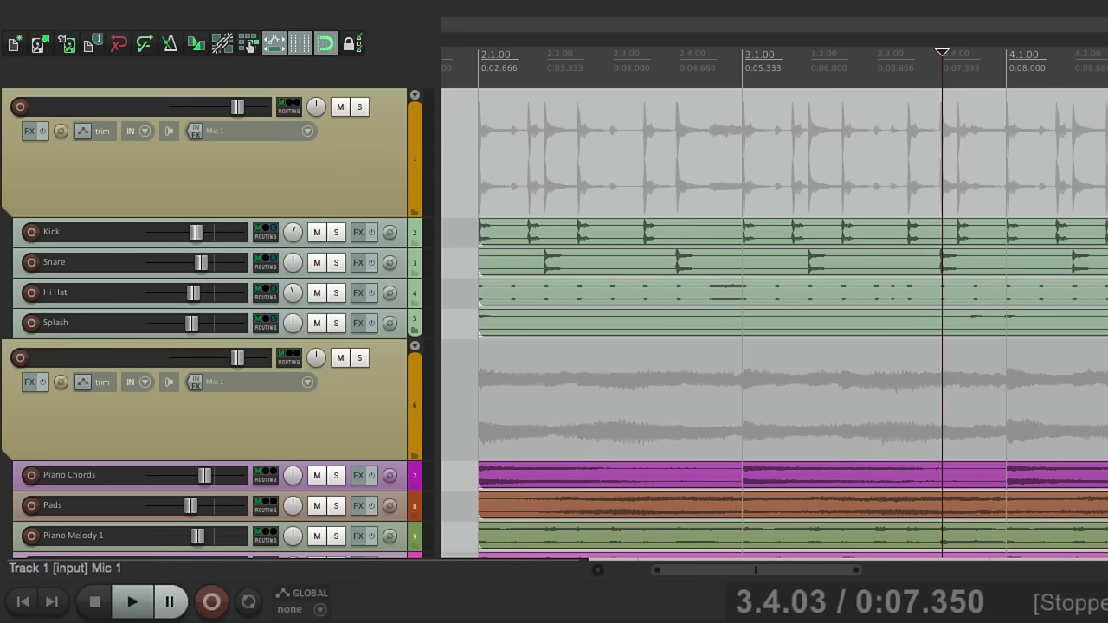
# - Filter the Actions list by 'Transport' and select Transport: Play/pause
pyautogui.hotkey('shift', '/')
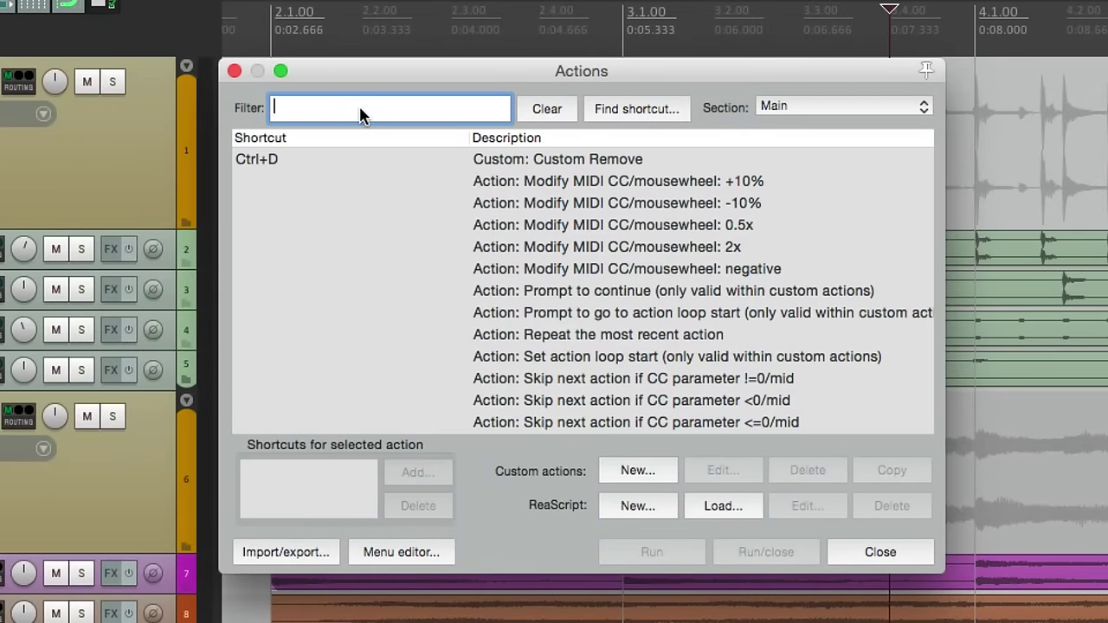
pyautogui.write('Transport')
pyautogui.scroll(-2, 449, 280)
pyautogui.scroll(-3, 449, 280)
pyautogui.click(475, 314)
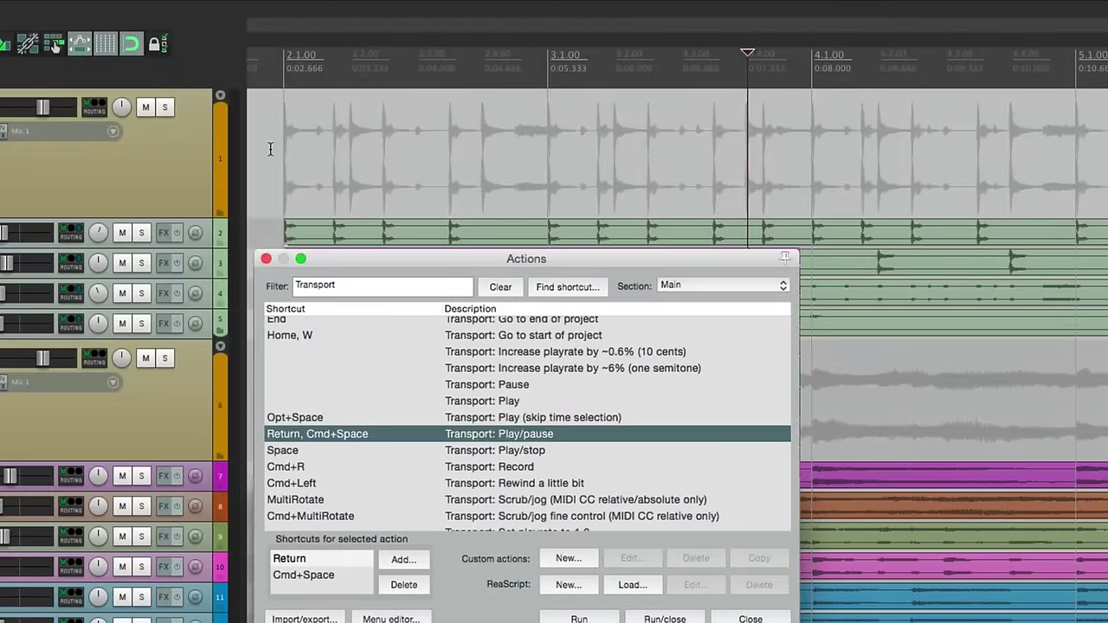
# - Test Return as play/stop in the arrange view, then replay from an edit cursor near project start
pyautogui.click(270, 149)
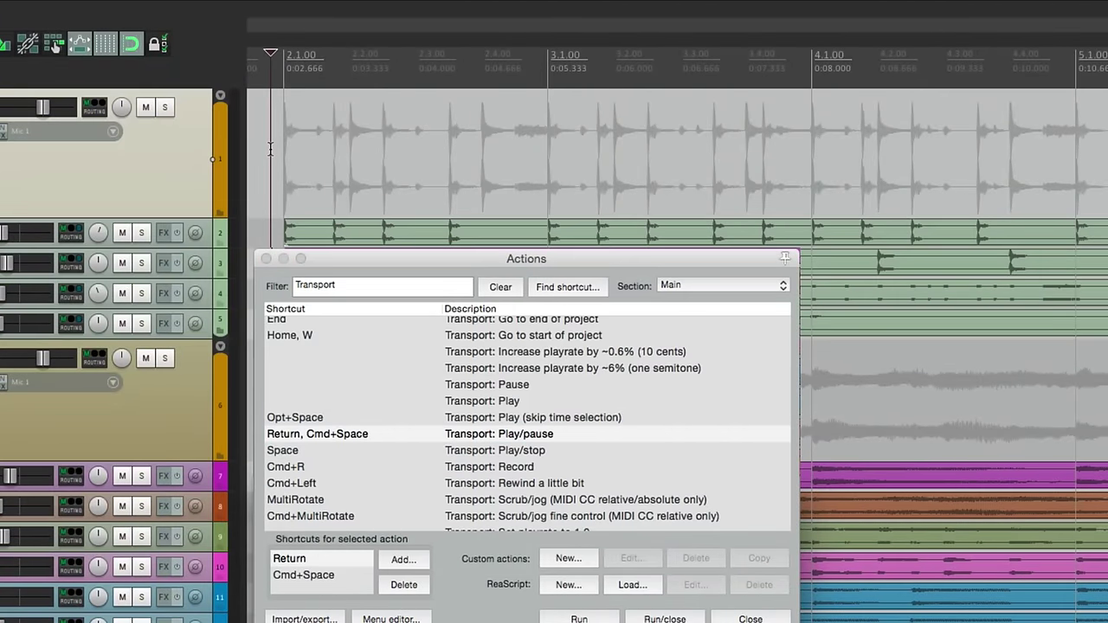
pyautogui.press('Return')
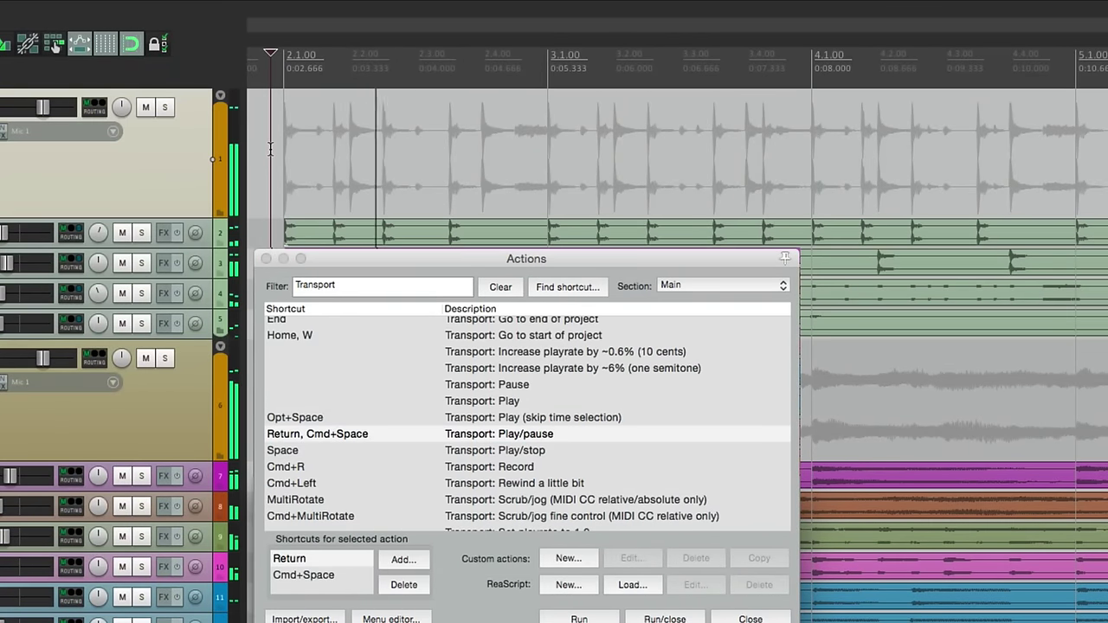
pyautogui.press('Return')
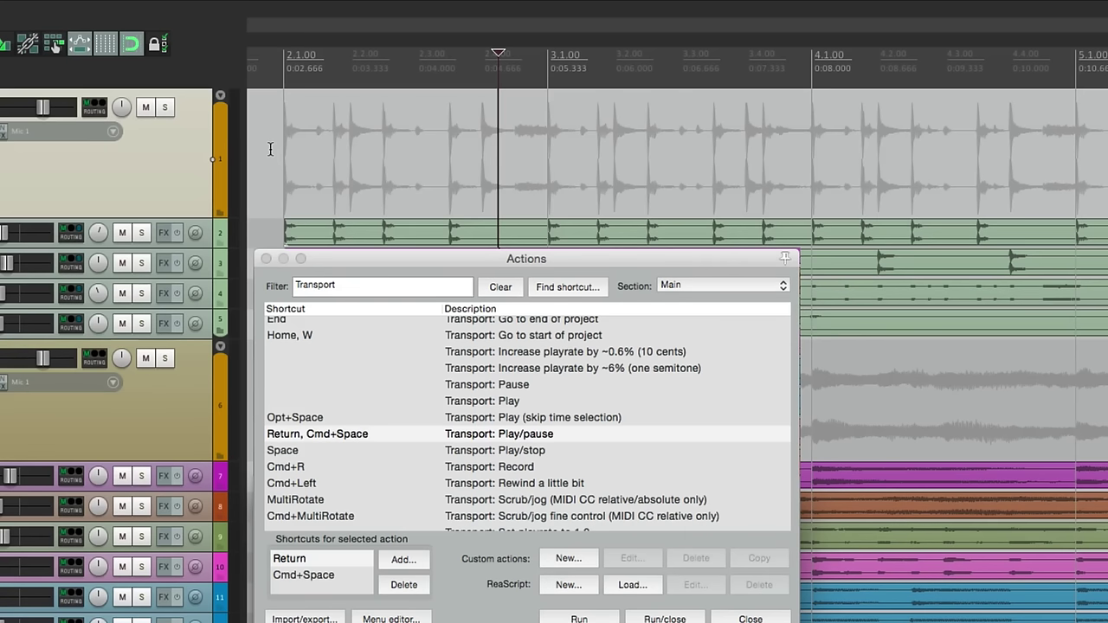
pyautogui.press('Return')
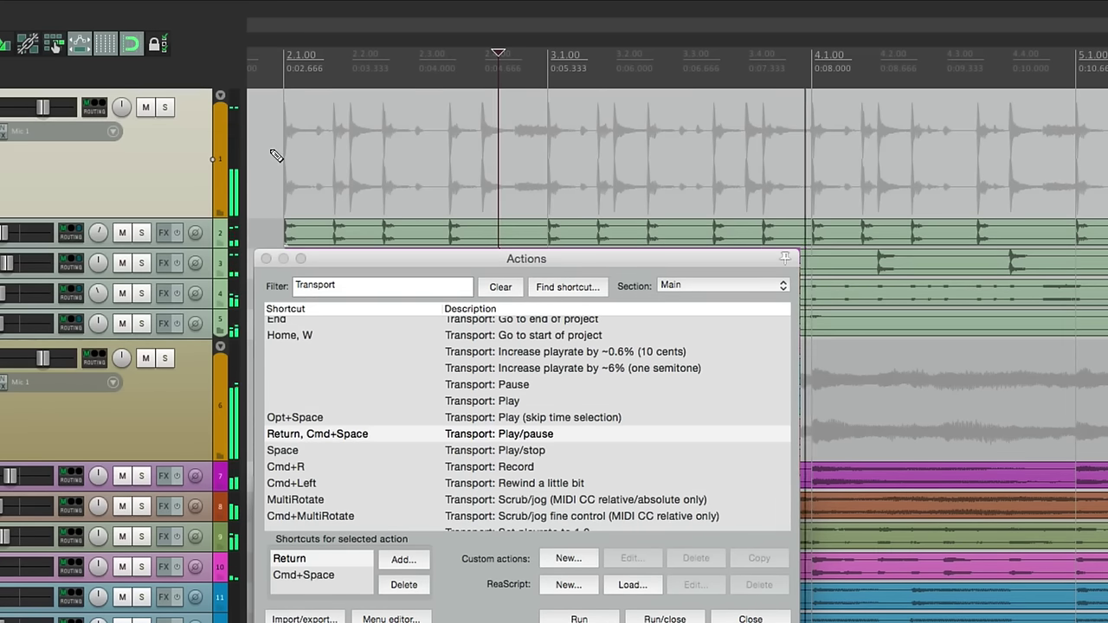
pyautogui.press('Return')
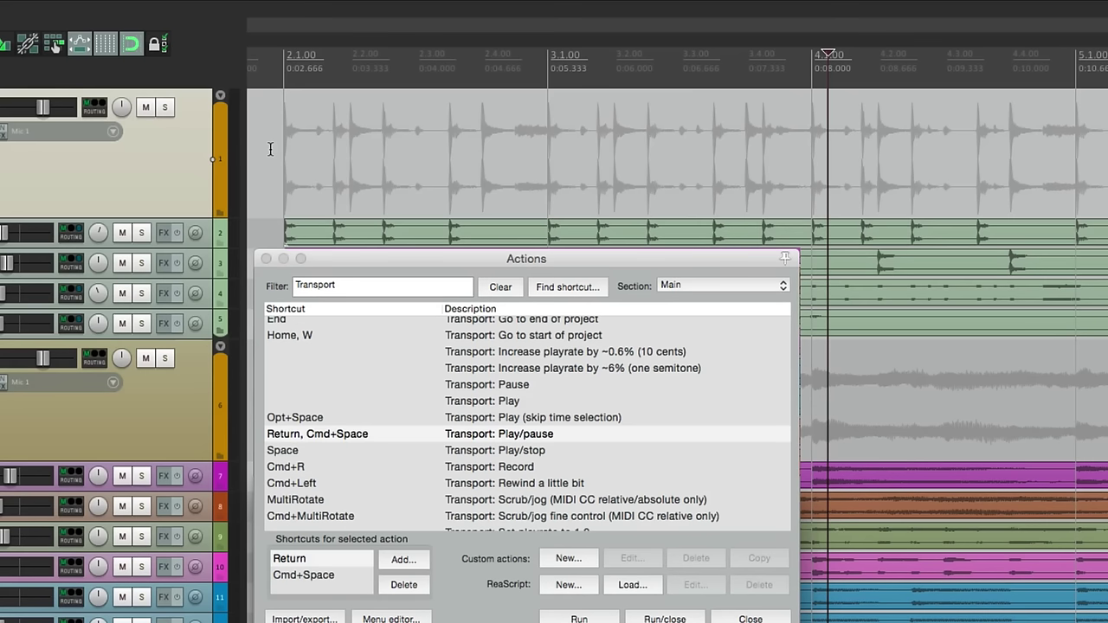
pyautogui.click(274, 121)
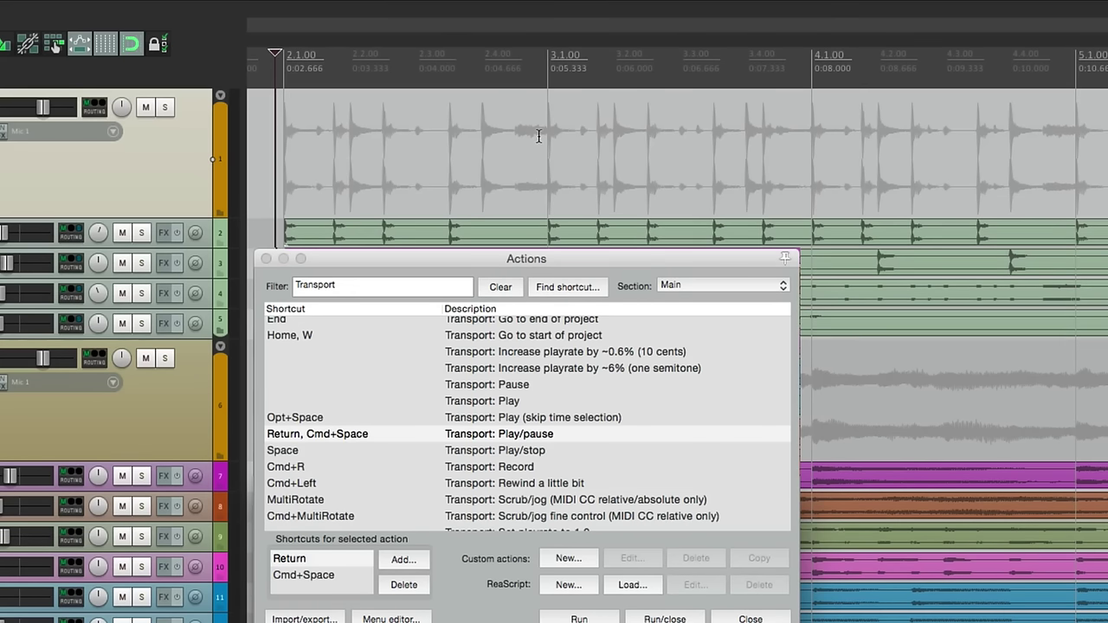
pyautogui.press('Return')
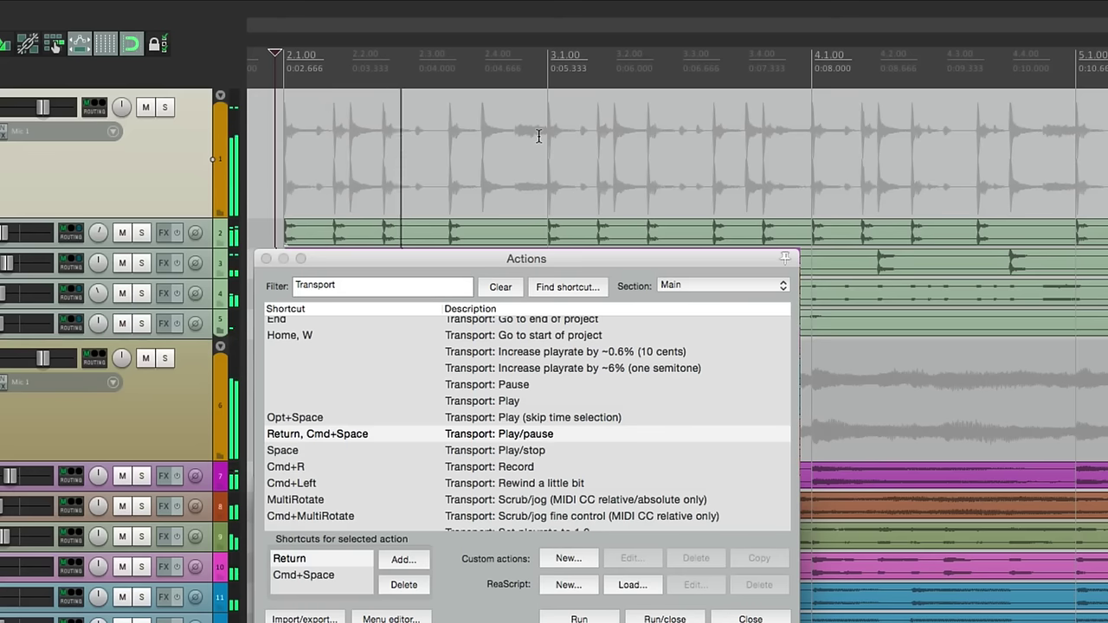
pyautogui.press('space')
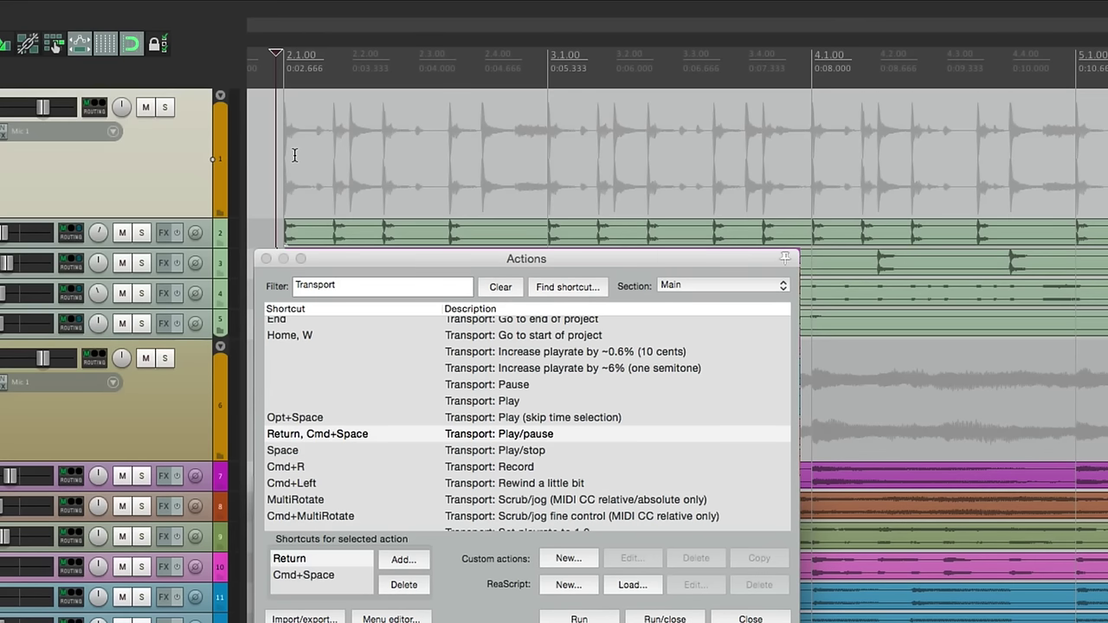
# - Add Space as a shortcut for Transport: Play/pause, overriding its Transport: Play/stop assignment
pyautogui.click(397, 261)
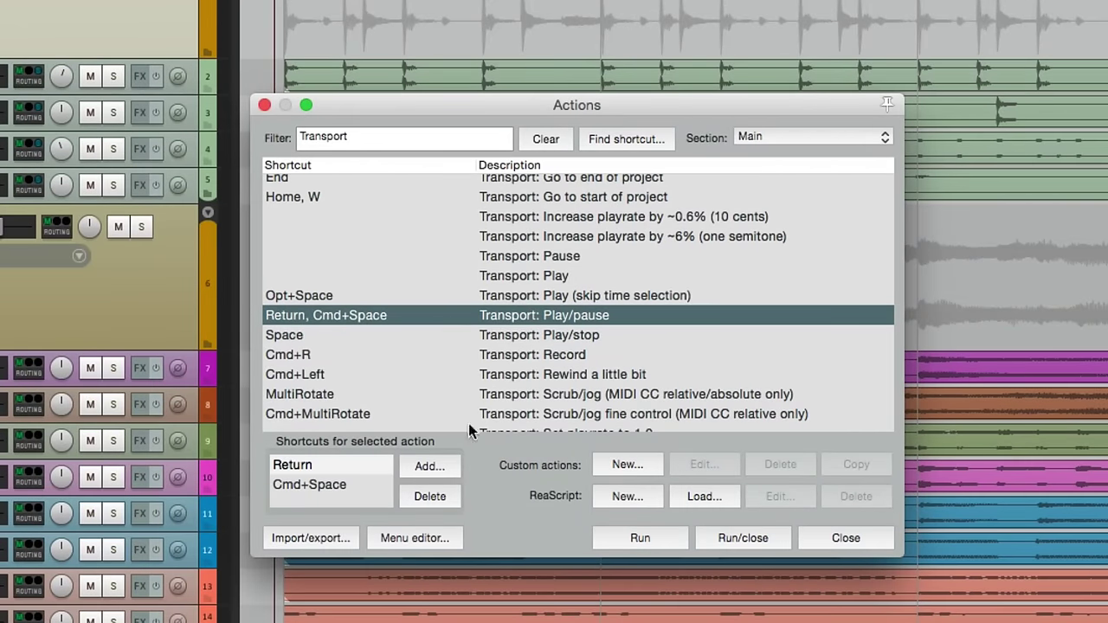
pyautogui.click(430, 467)
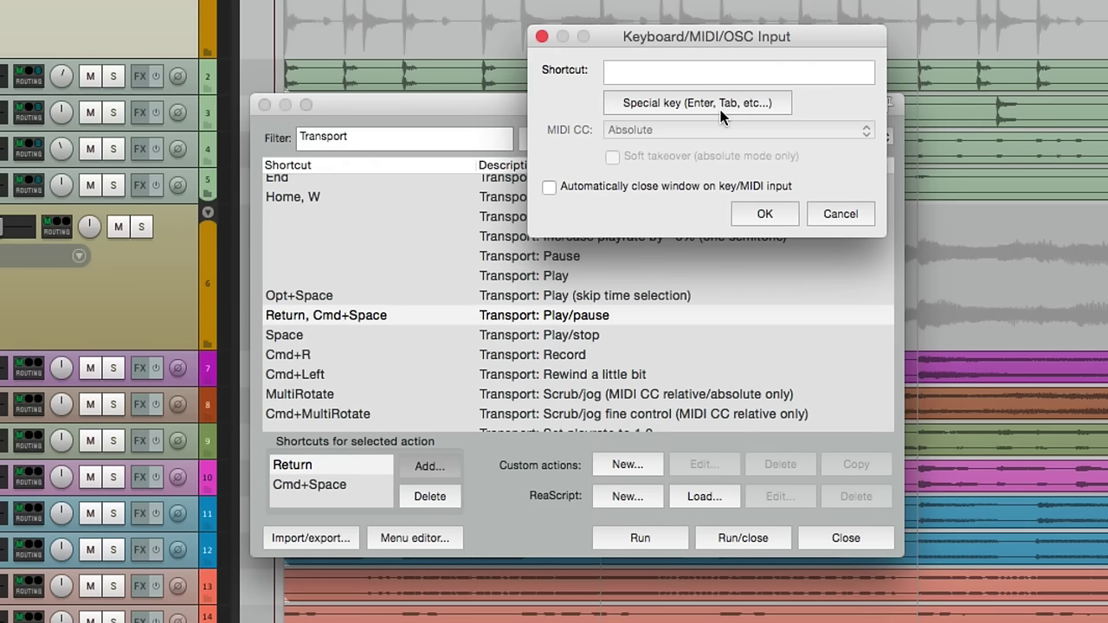
pyautogui.press('space')
pyautogui.press('Return')
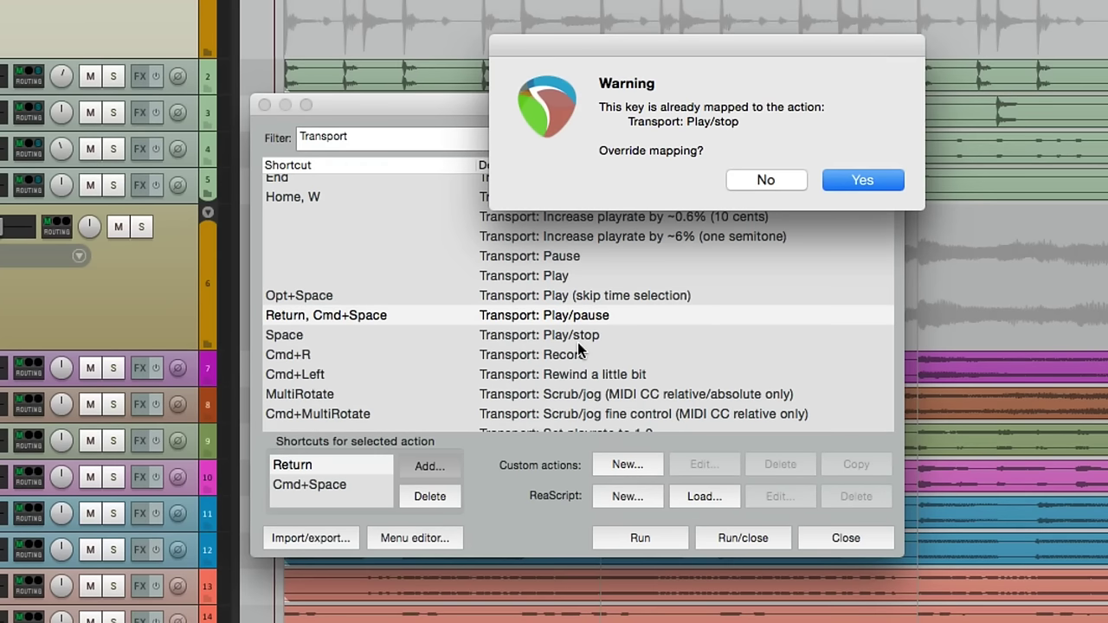
pyautogui.click(866, 184)
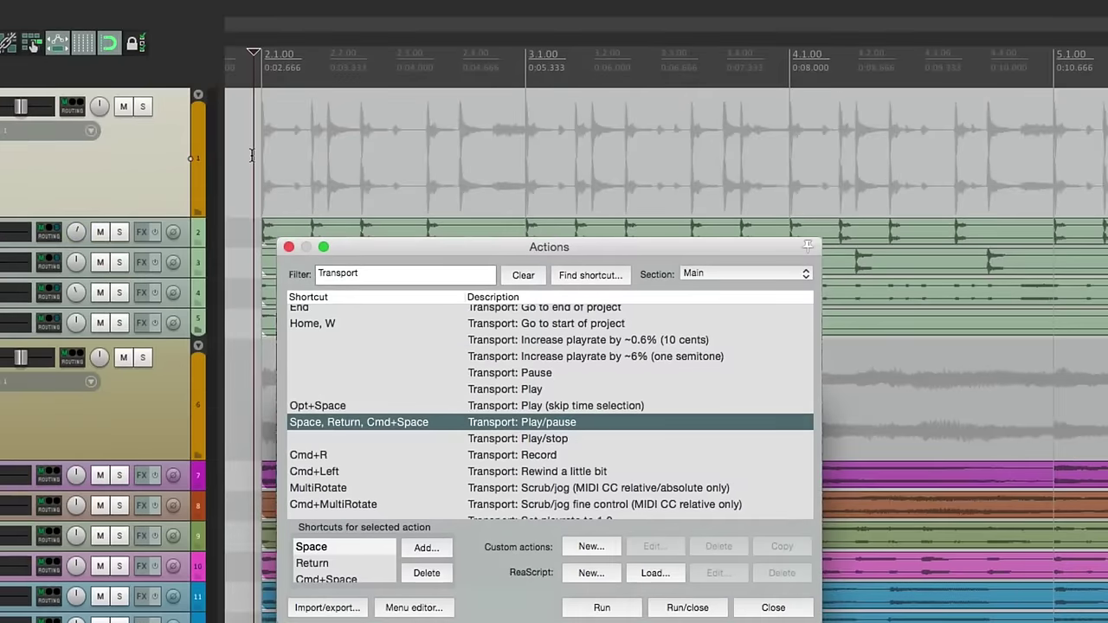
# - From near bar 2.1, play, pause, resume and pause again with Space to test the mapping
pyautogui.click(252, 153)
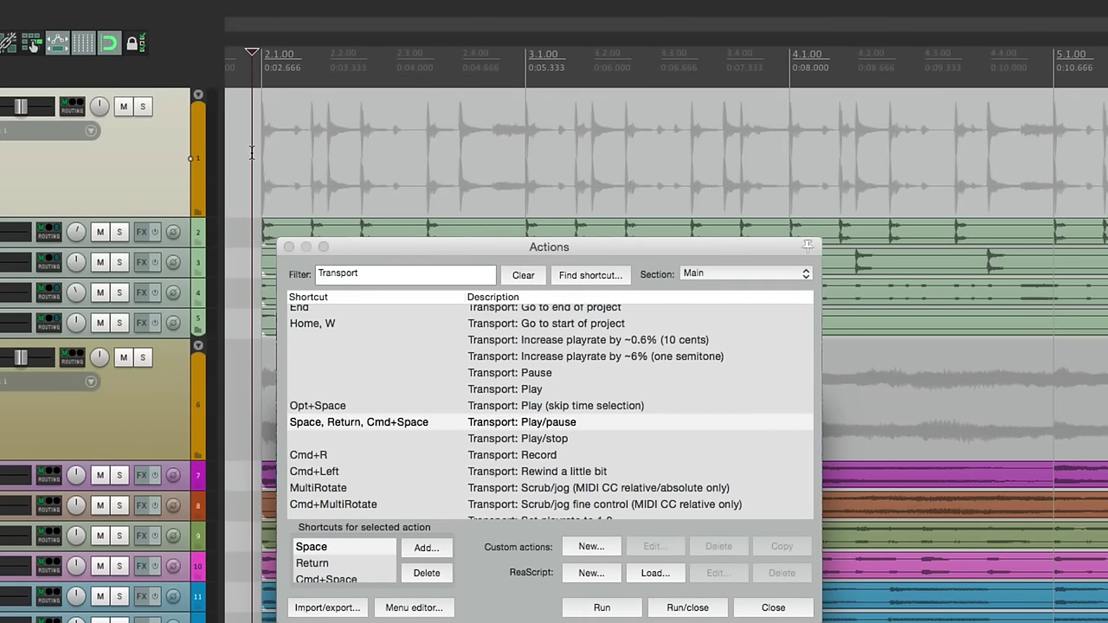
pyautogui.press('space')
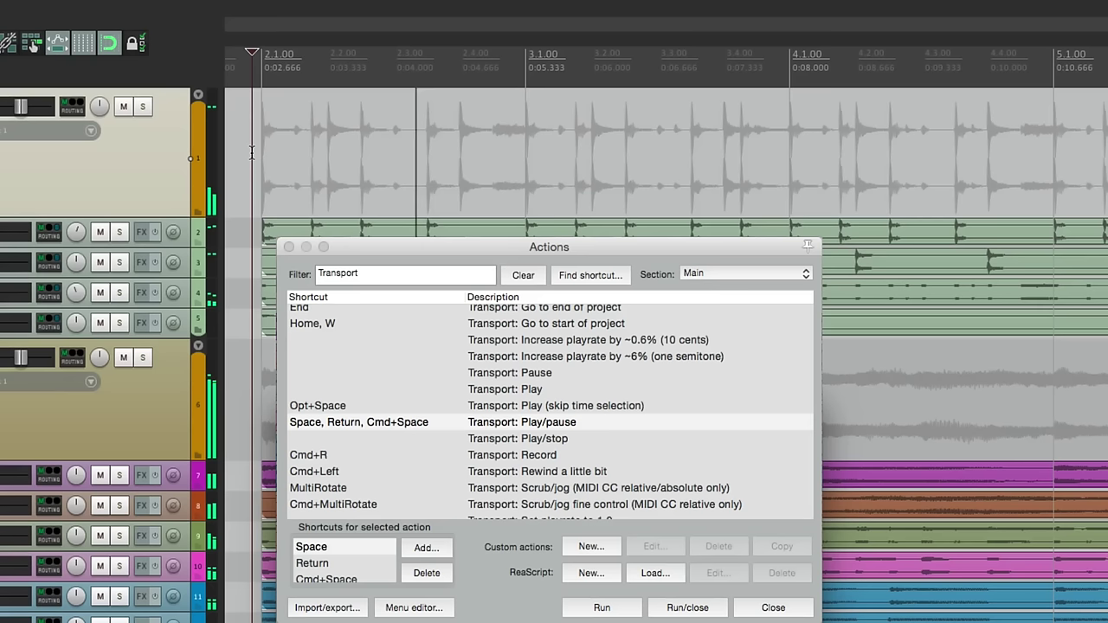
pyautogui.press('space')
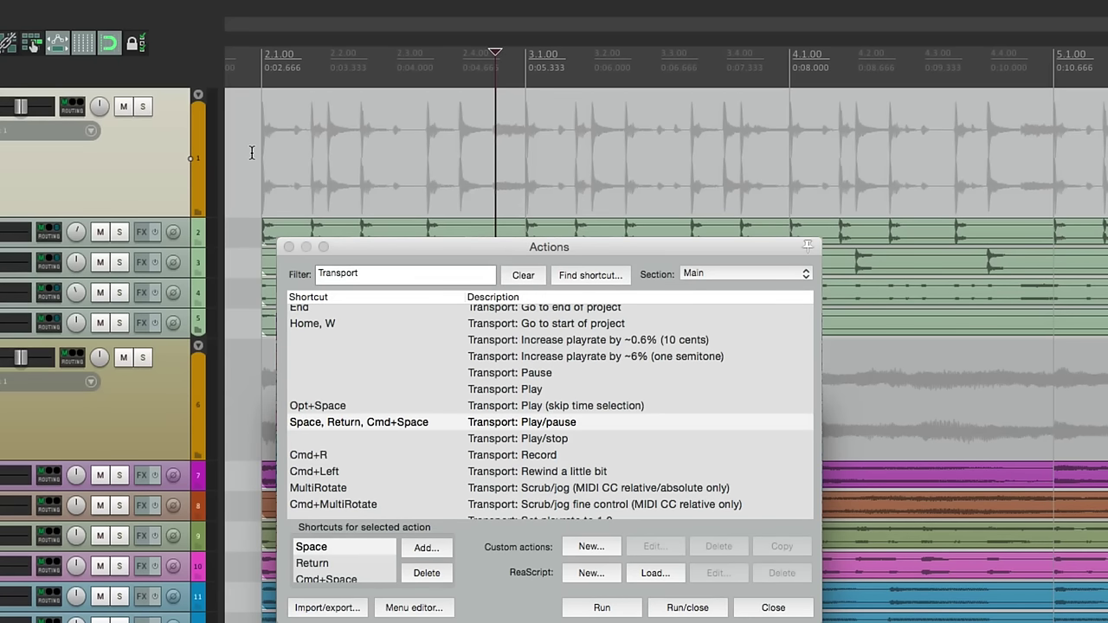
pyautogui.press('space')
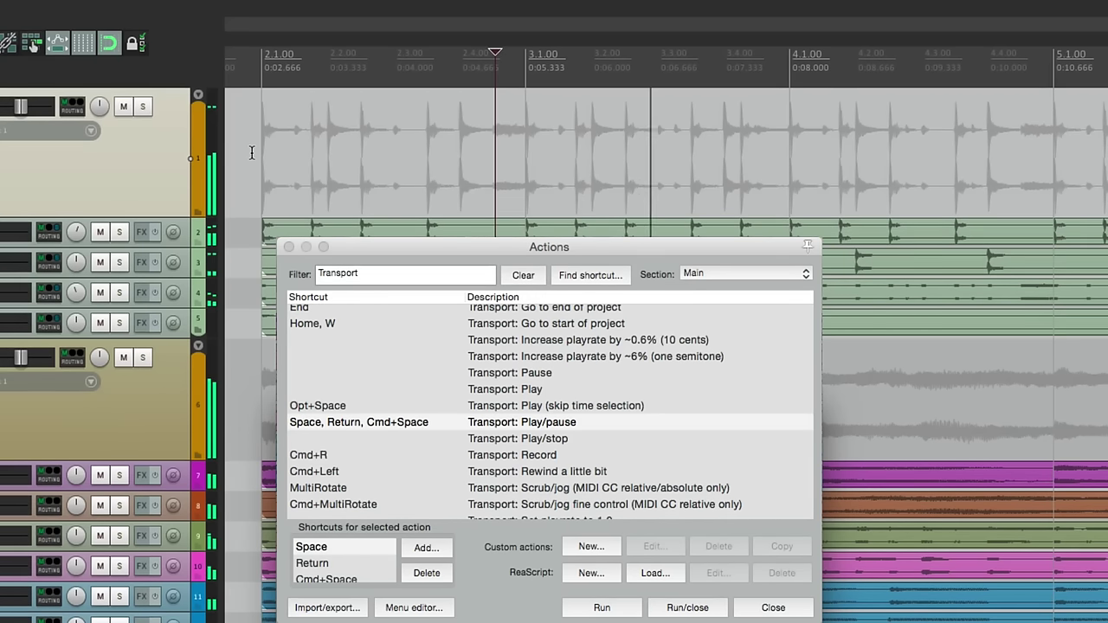
pyautogui.press('space')
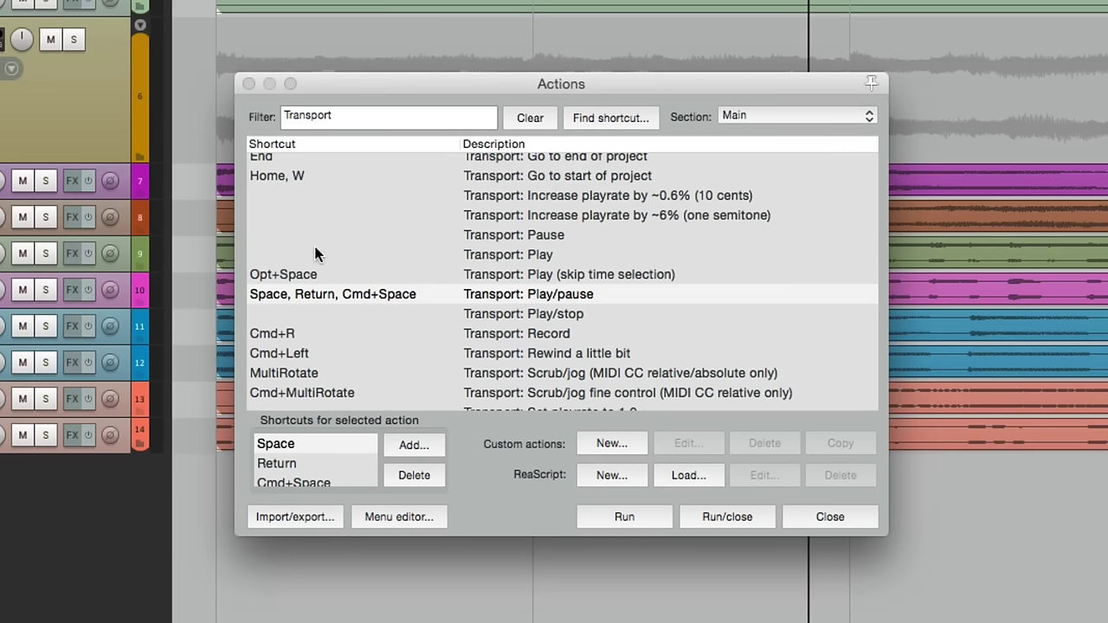
# - Reassign Space to Transport: Play/stop, overriding Play/pause, then select both Play/pause and Play/stop
pyautogui.click(385, 314)
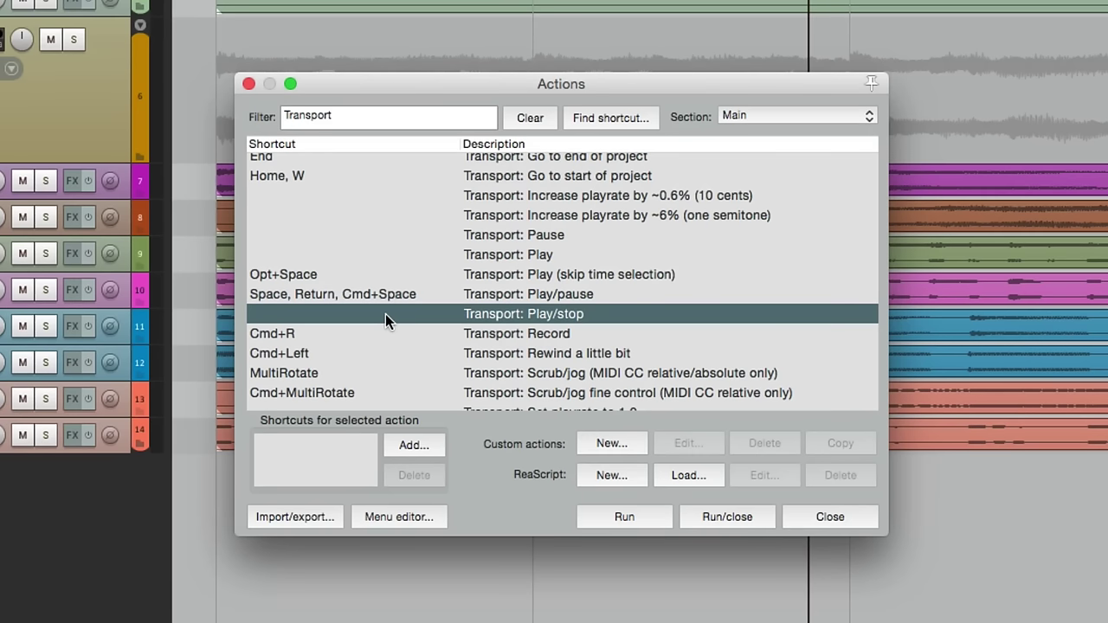
pyautogui.click(413, 444)
pyautogui.press('space')
pyautogui.click(642, 310)
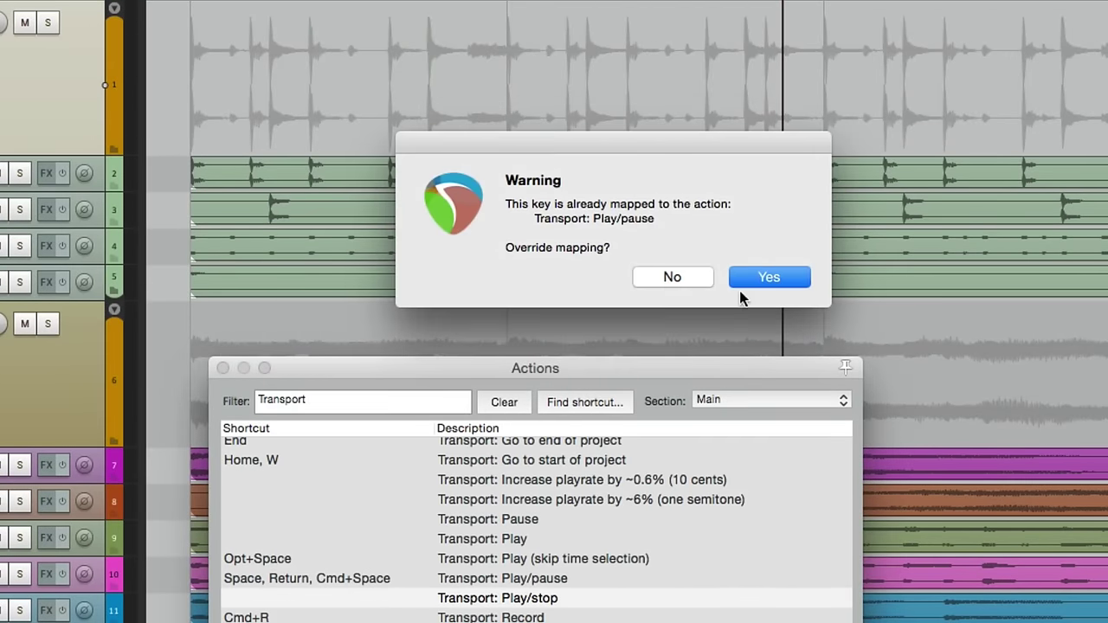
pyautogui.click(753, 277)
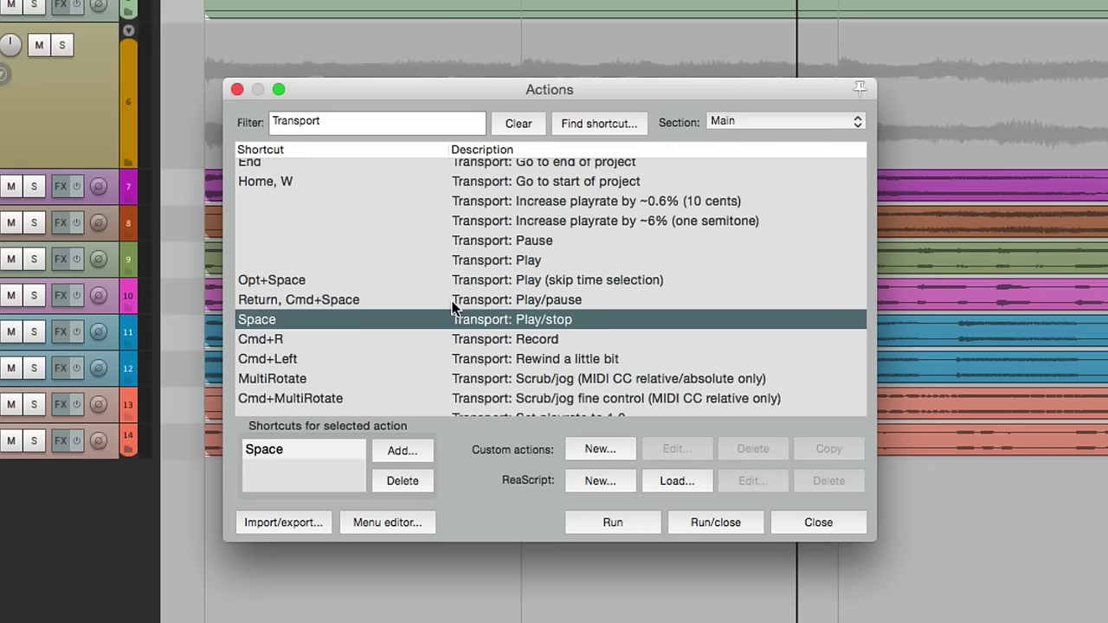
pyautogui.click(387, 299)
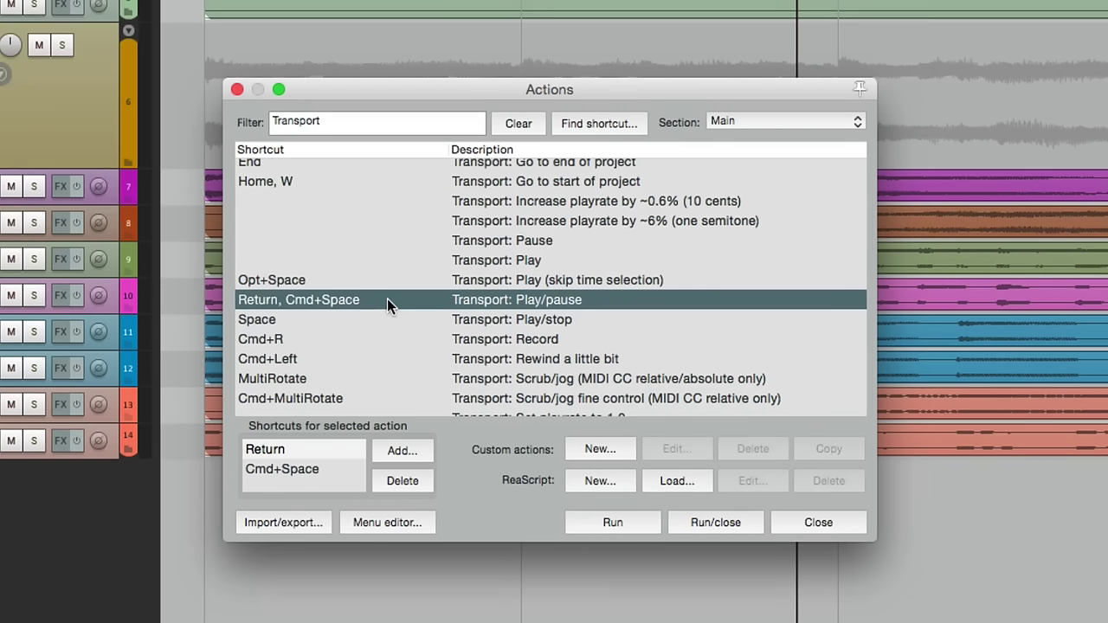
pyautogui.keyDown('shift'); pyautogui.click(394, 320); pyautogui.keyUp('shift')
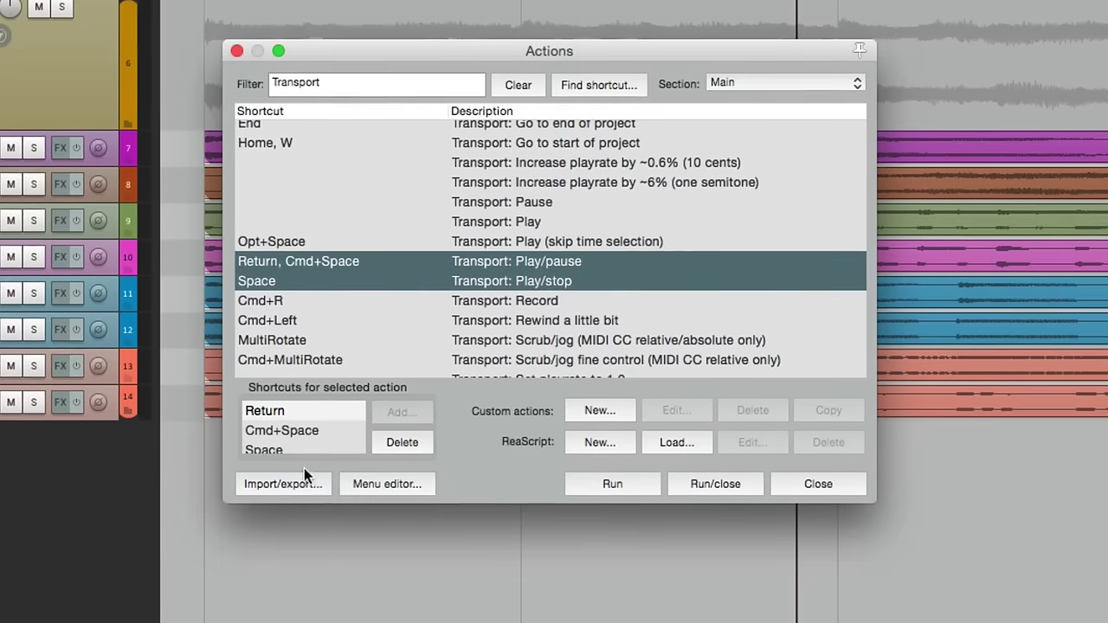
# - Export the selected actions' shortcuts as a key map named 'Default Playback'
pyautogui.click(300, 522)
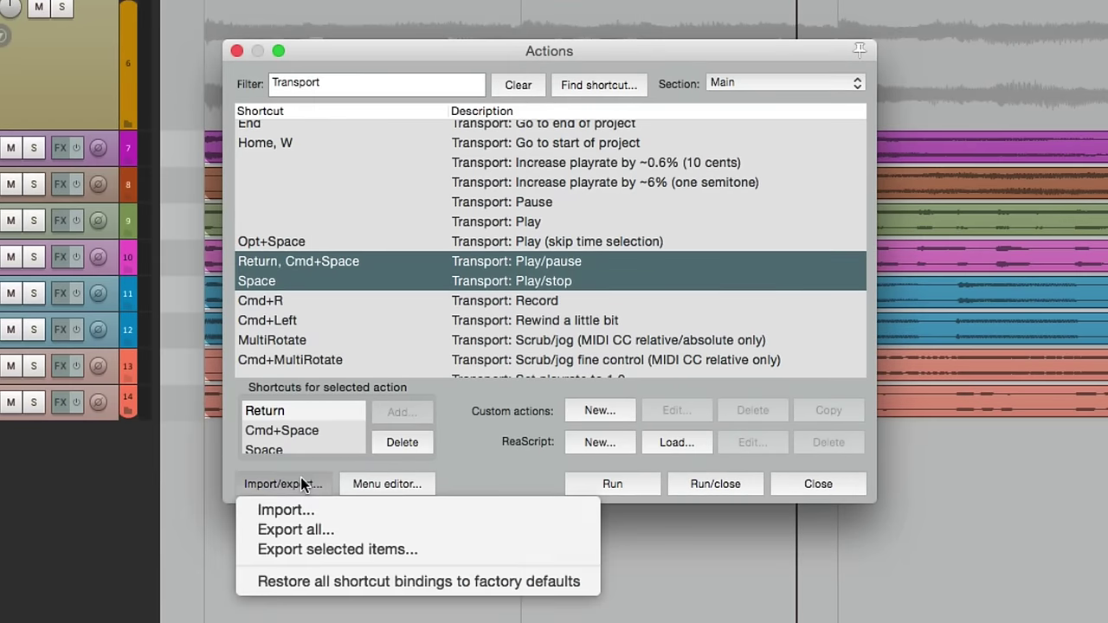
pyautogui.click(340, 551)
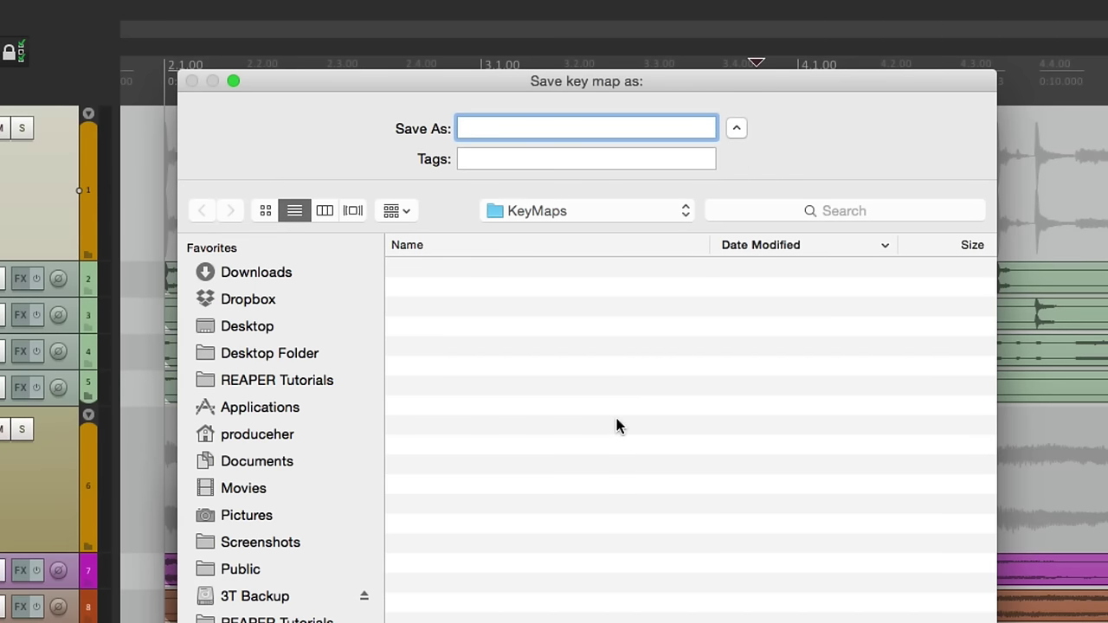
pyautogui.write('Default Playback')
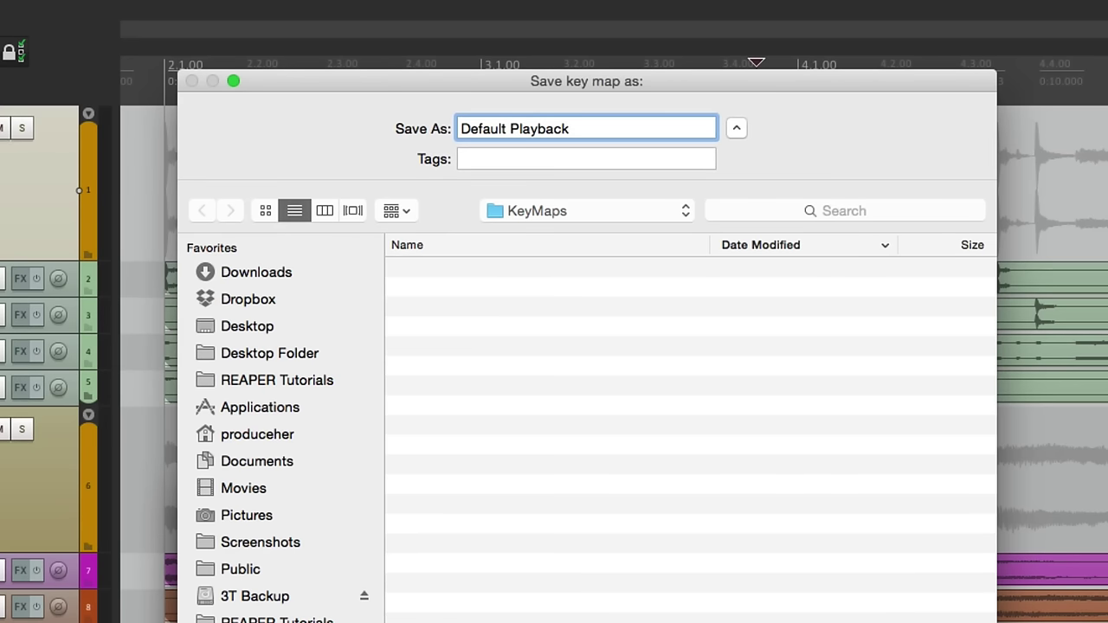
pyautogui.press('Return')
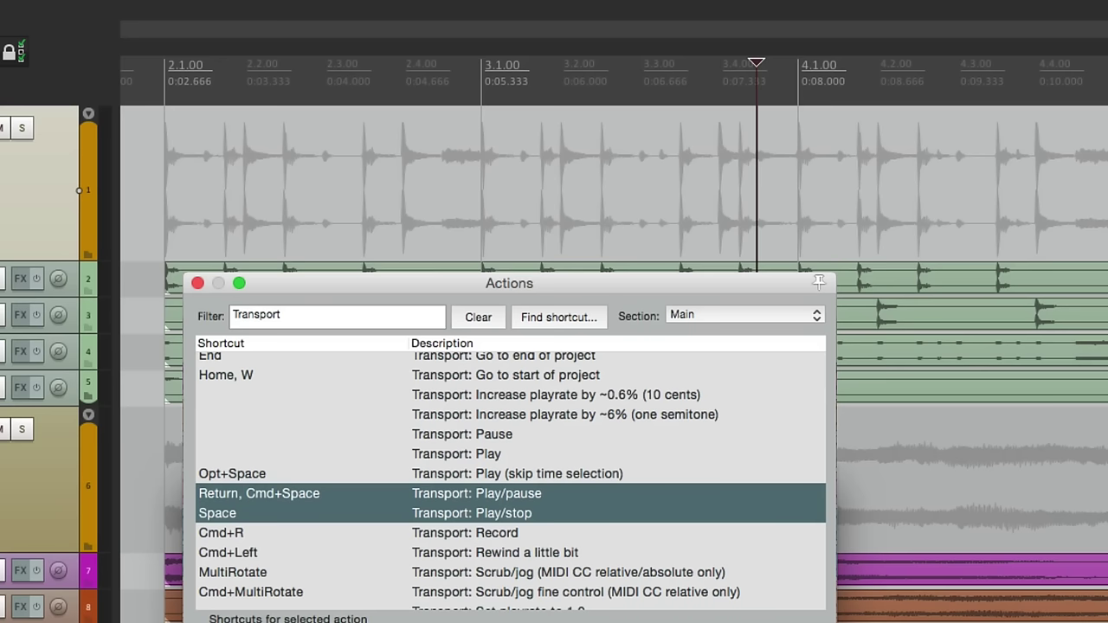
# - Play and stop from just before bar 2.1 with Space to check the restored mapping
pyautogui.click(147, 187)
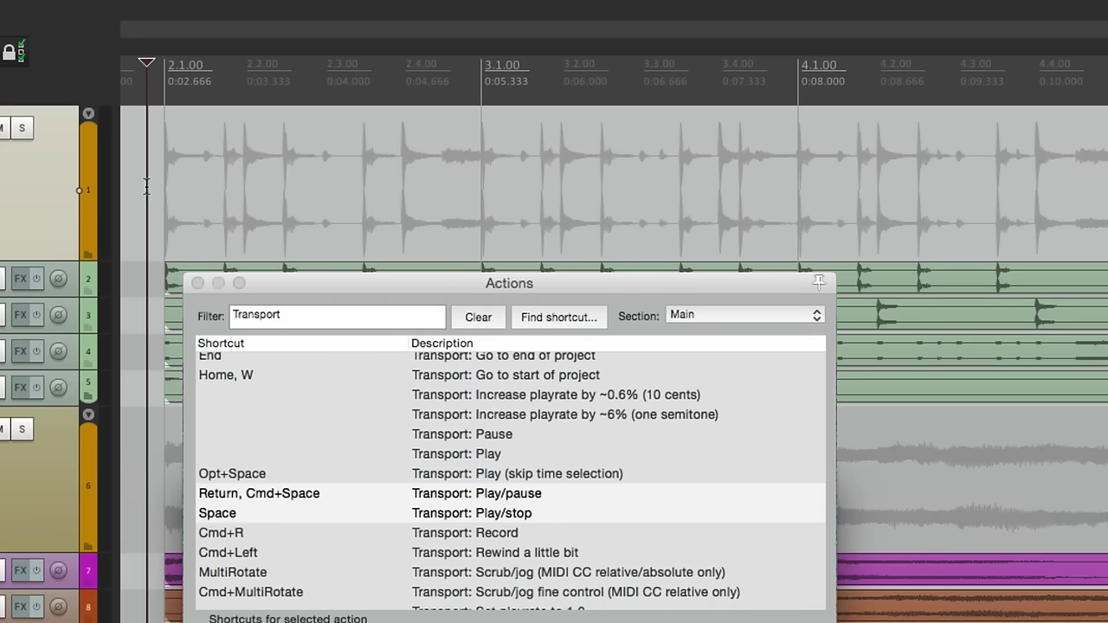
pyautogui.press('space')
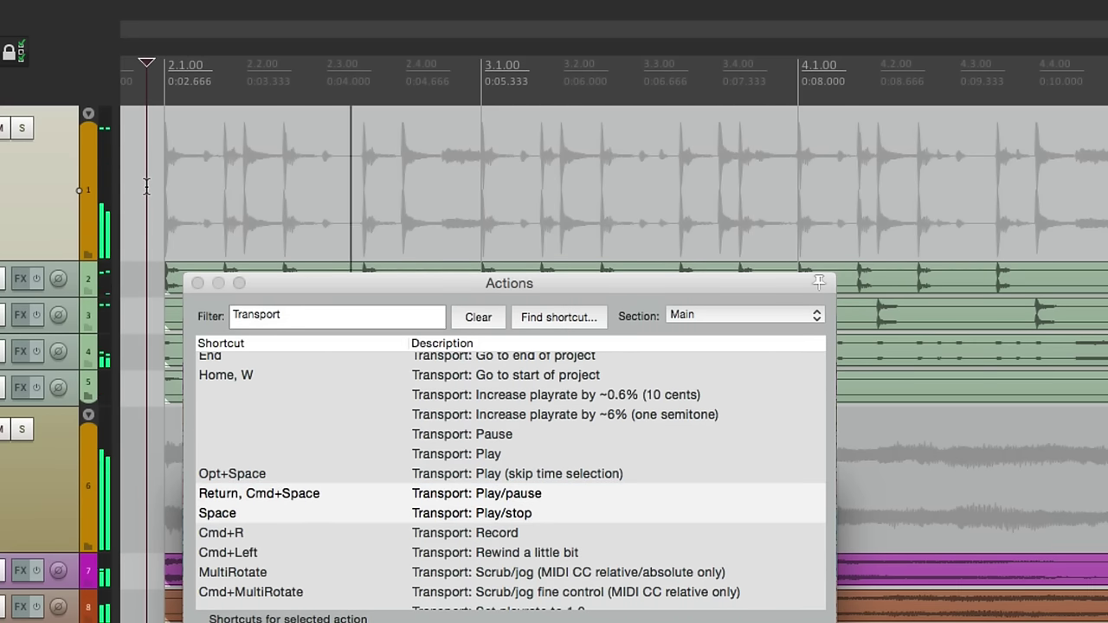
pyautogui.press('space')
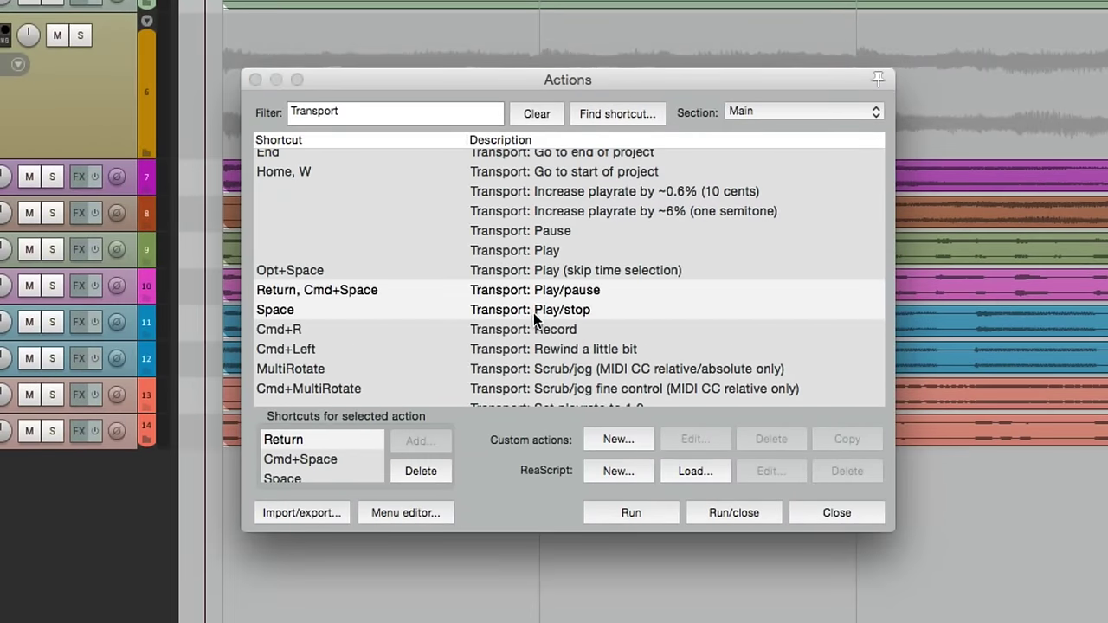
# - Select only Transport: Play/pause and assign Space to it
pyautogui.click(474, 516)
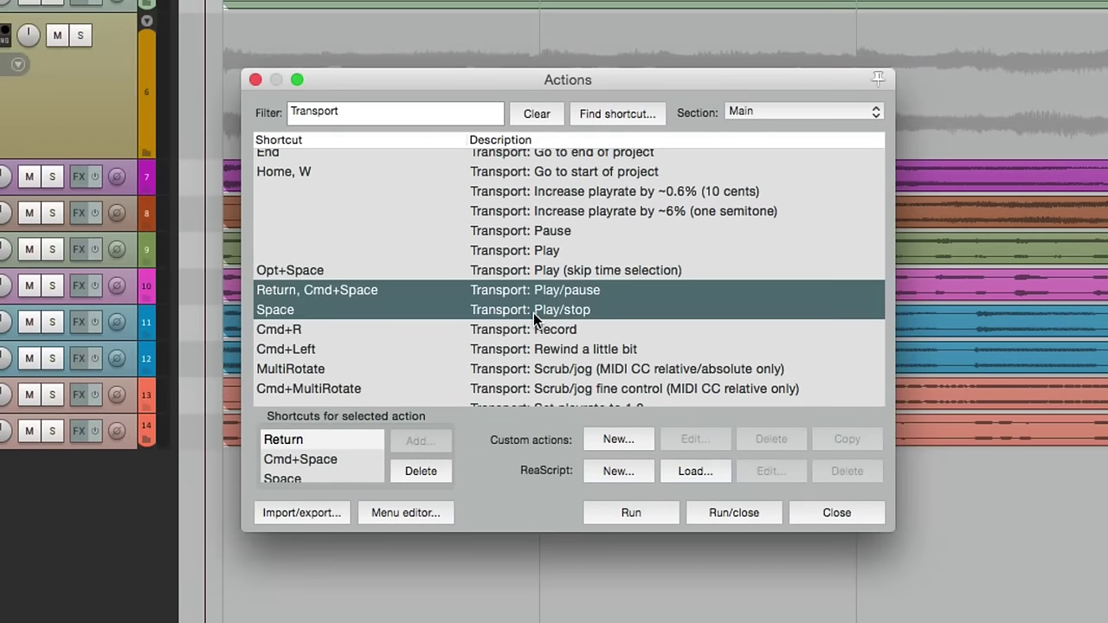
pyautogui.click(529, 290)
pyautogui.click(409, 434)
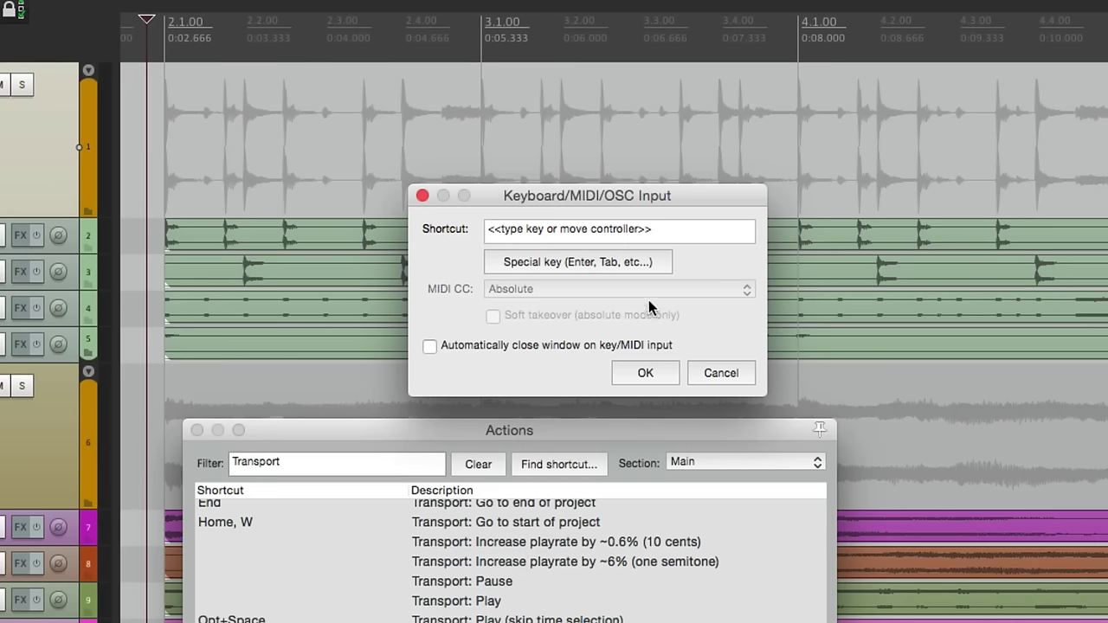
pyautogui.press('space')
pyautogui.press('Return')
pyautogui.press('Return')
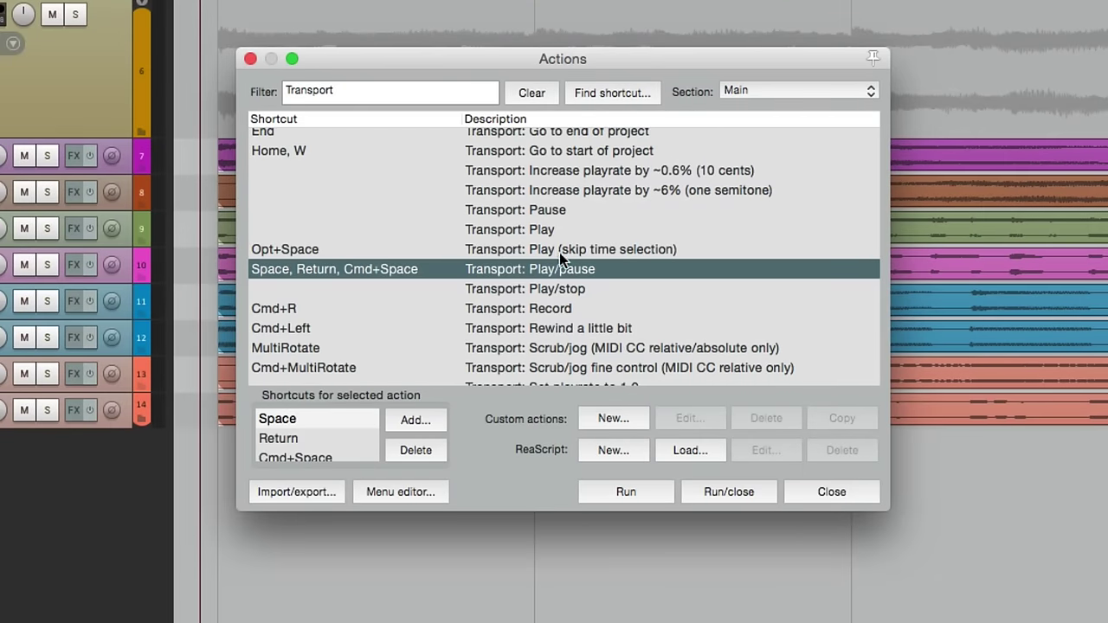
# - Export the Play/pause and Play/stop shortcuts as key map 'Pause Playback', then test play and pause with Space
pyautogui.keyDown('shift'); pyautogui.click(517, 287); pyautogui.keyUp('shift')
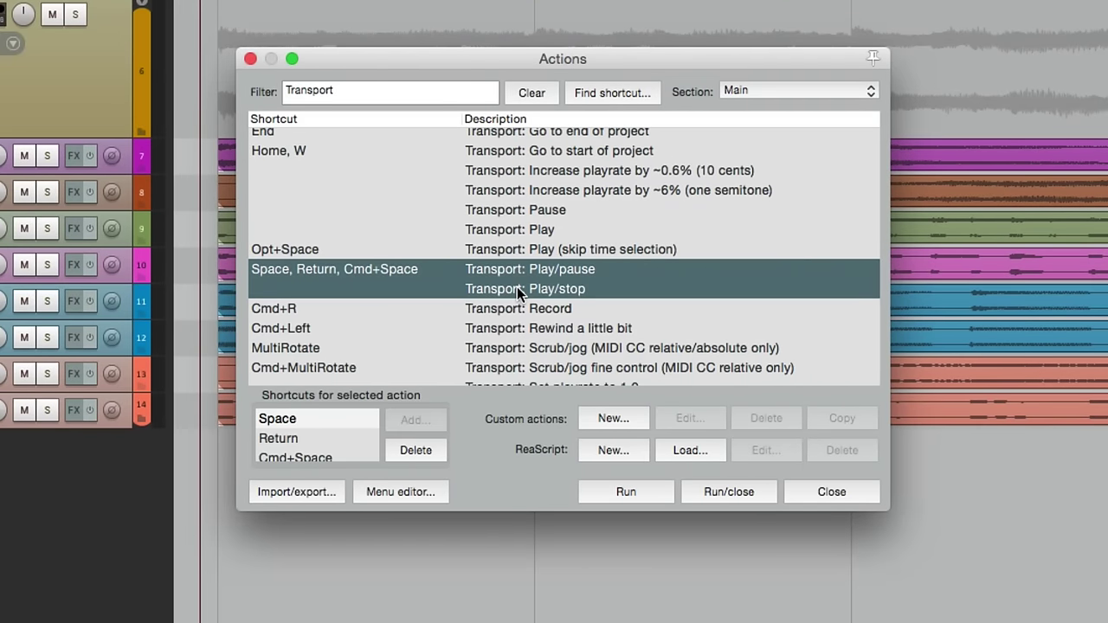
pyautogui.click(327, 490)
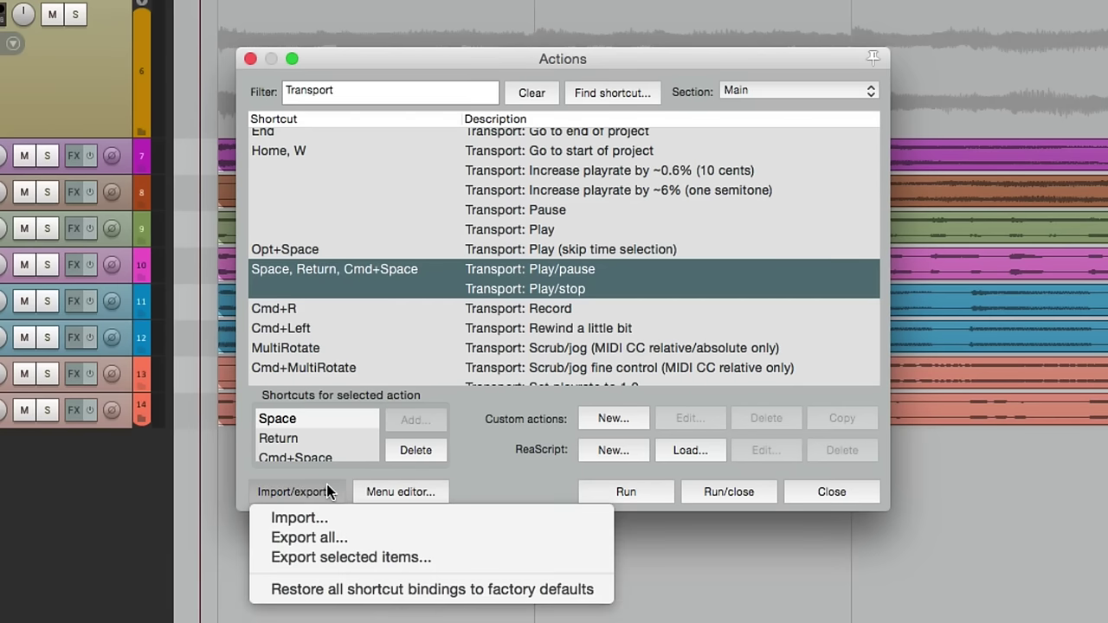
pyautogui.click(315, 556)
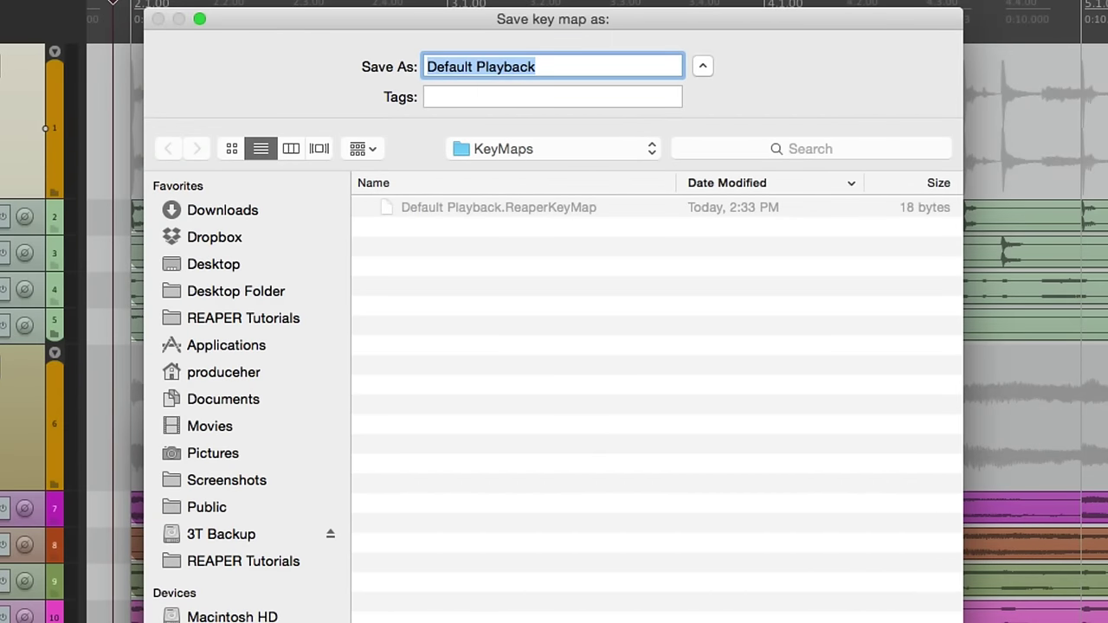
pyautogui.write('Pause Playback')
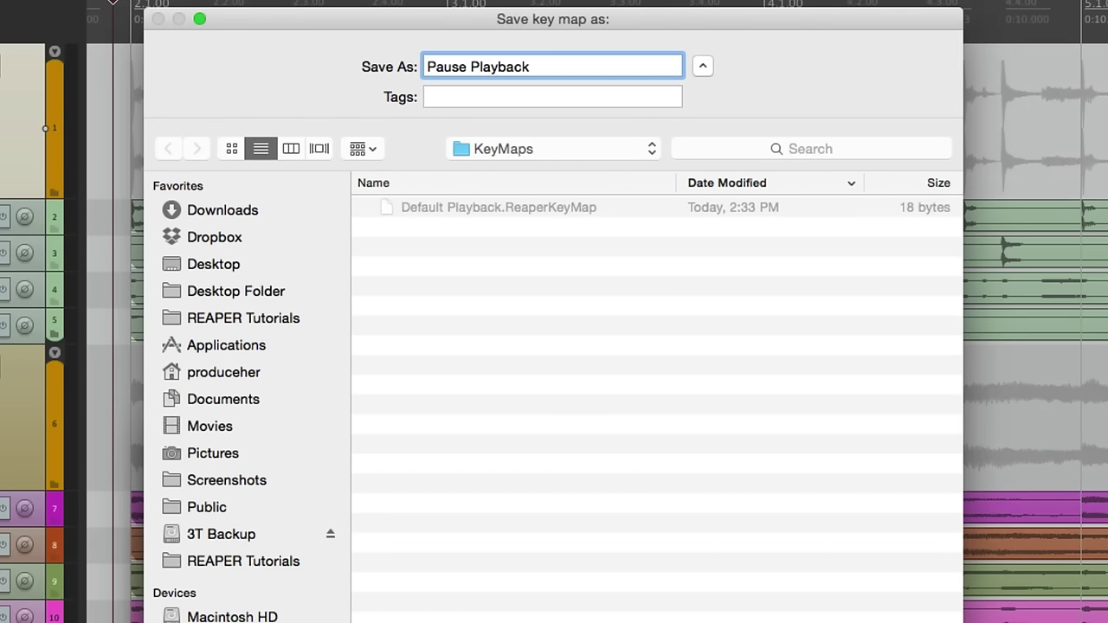
pyautogui.press('Return')
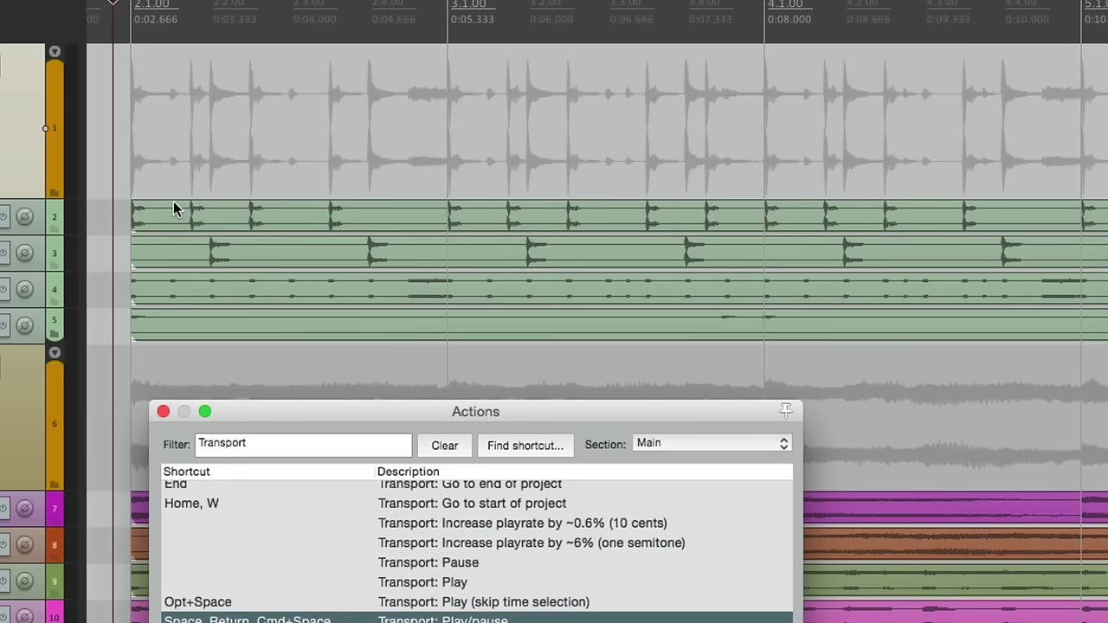
pyautogui.press('space')
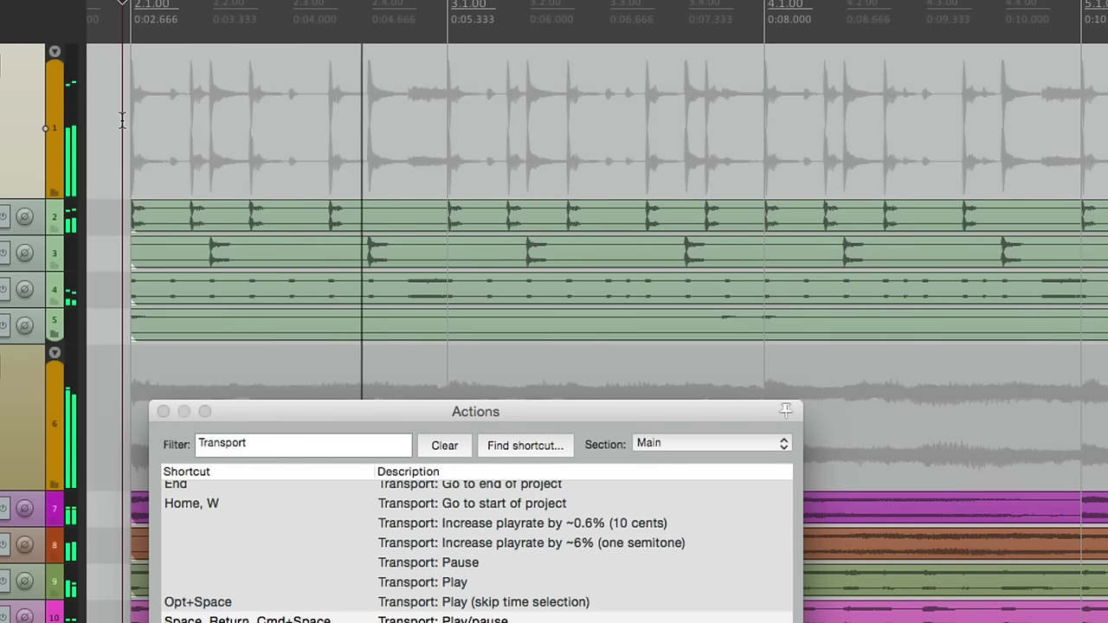
pyautogui.press('space')
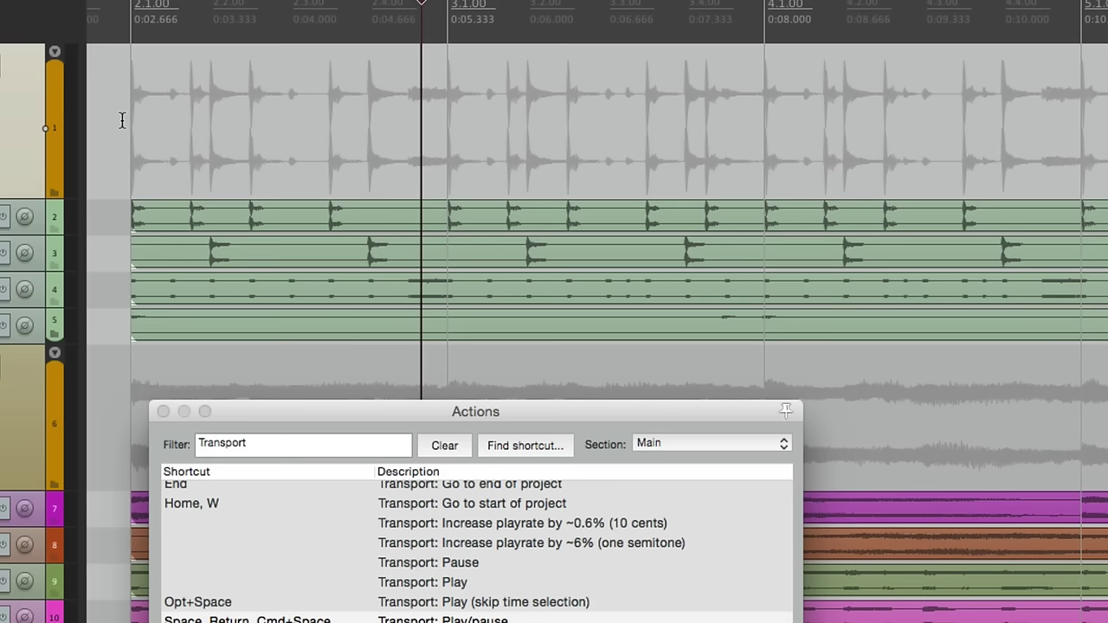
# - Import the Default Playback.ReaperKeyMap key map and test Space play/stop from near bar 2
pyautogui.click(164, 412)
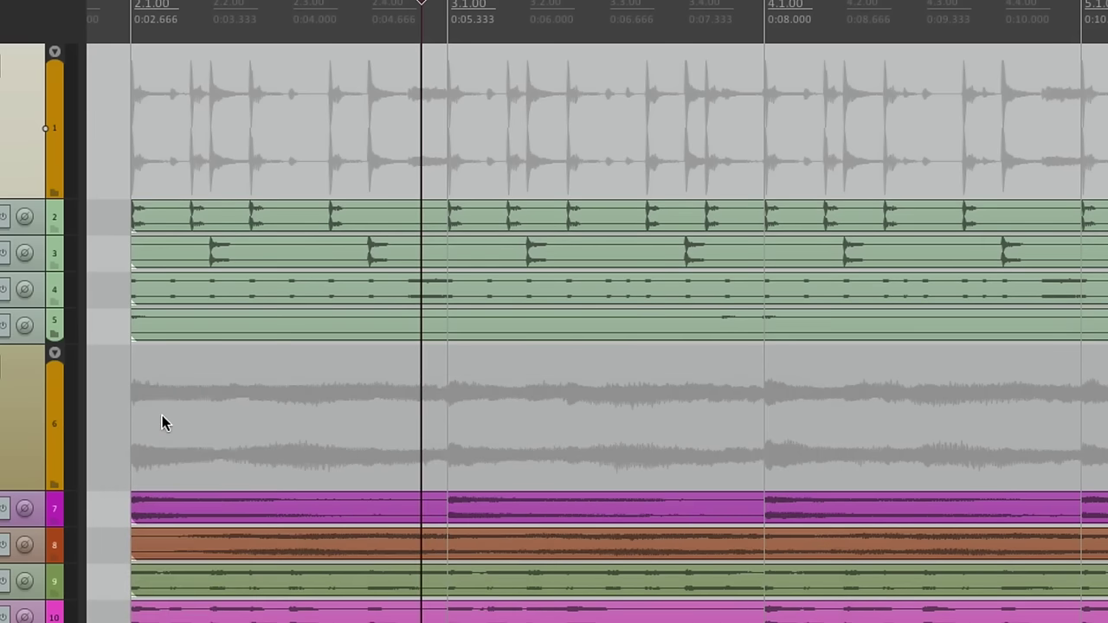
pyautogui.click(119, 124)
pyautogui.hotkey('shift', '?')
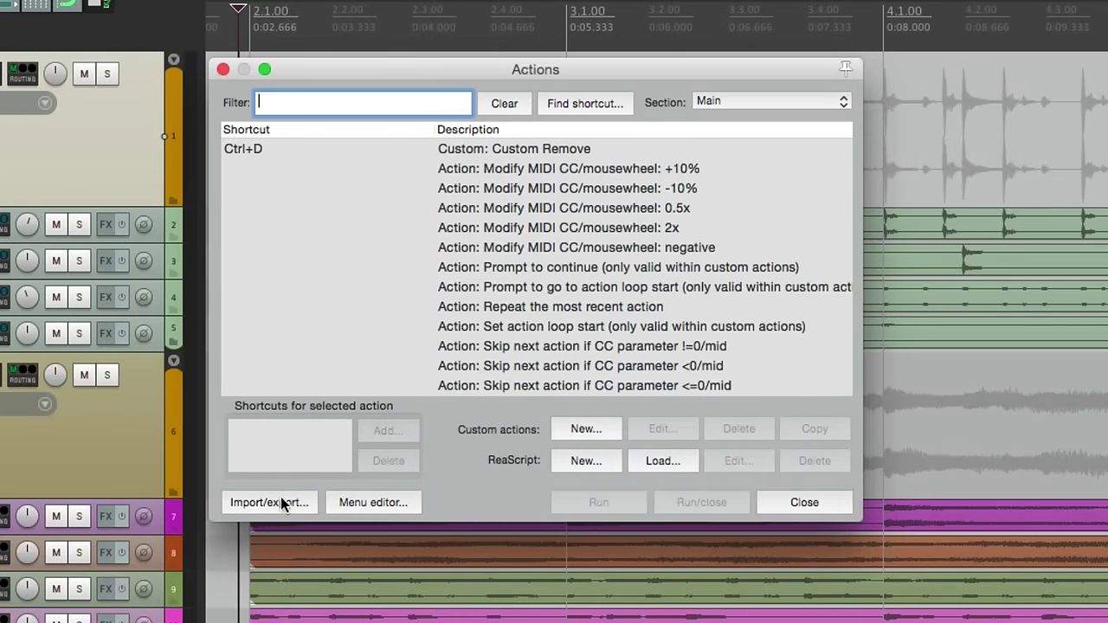
pyautogui.click(281, 504)
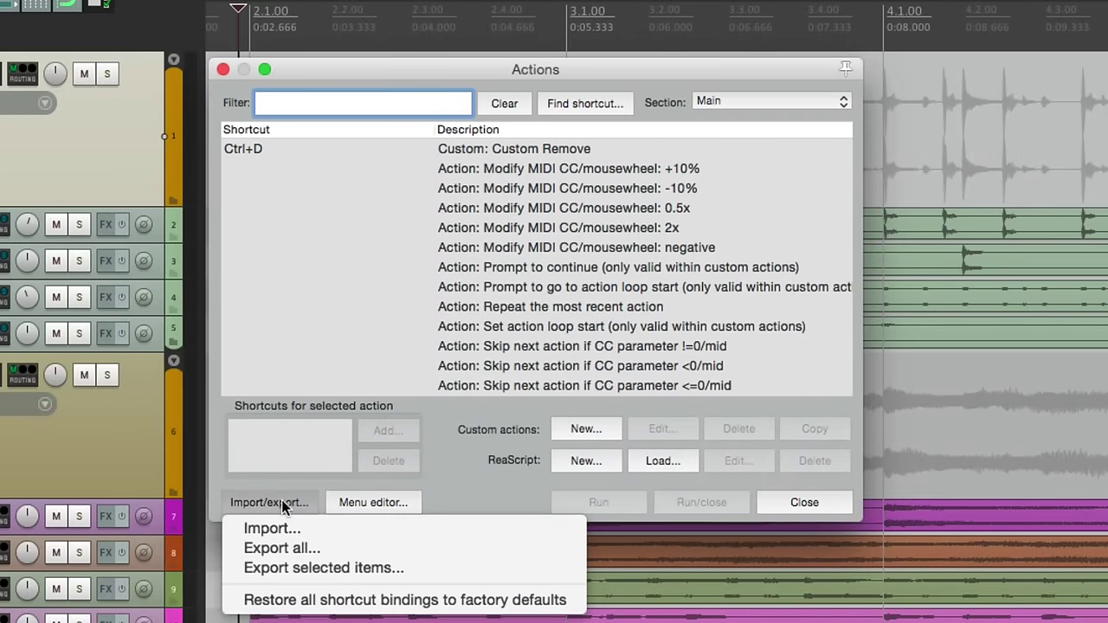
pyautogui.click(297, 526)
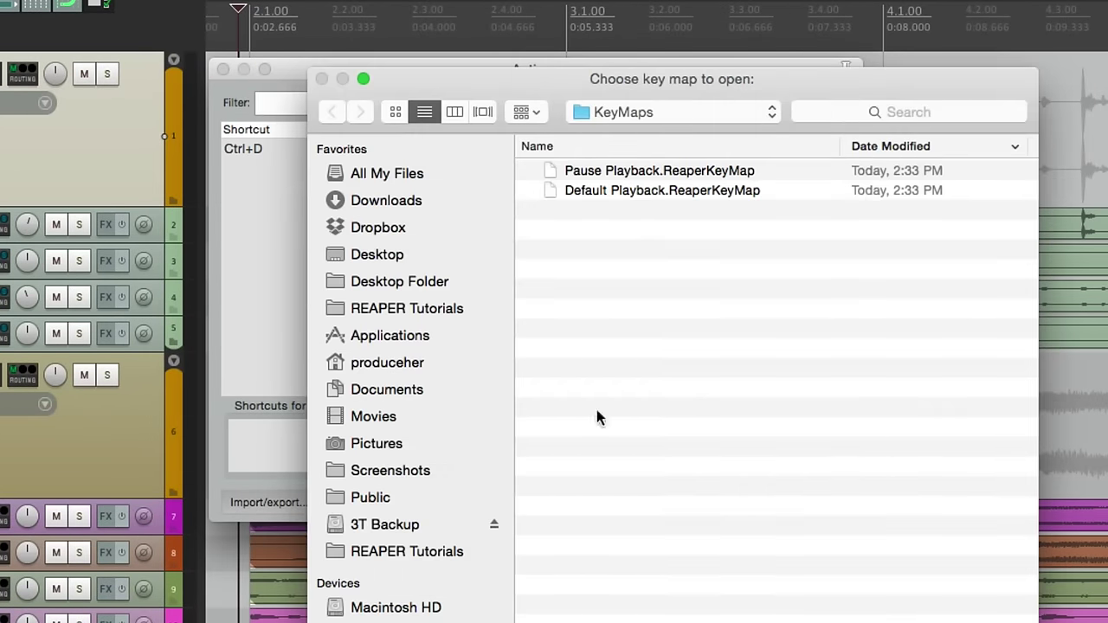
pyautogui.doubleClick(639, 192)
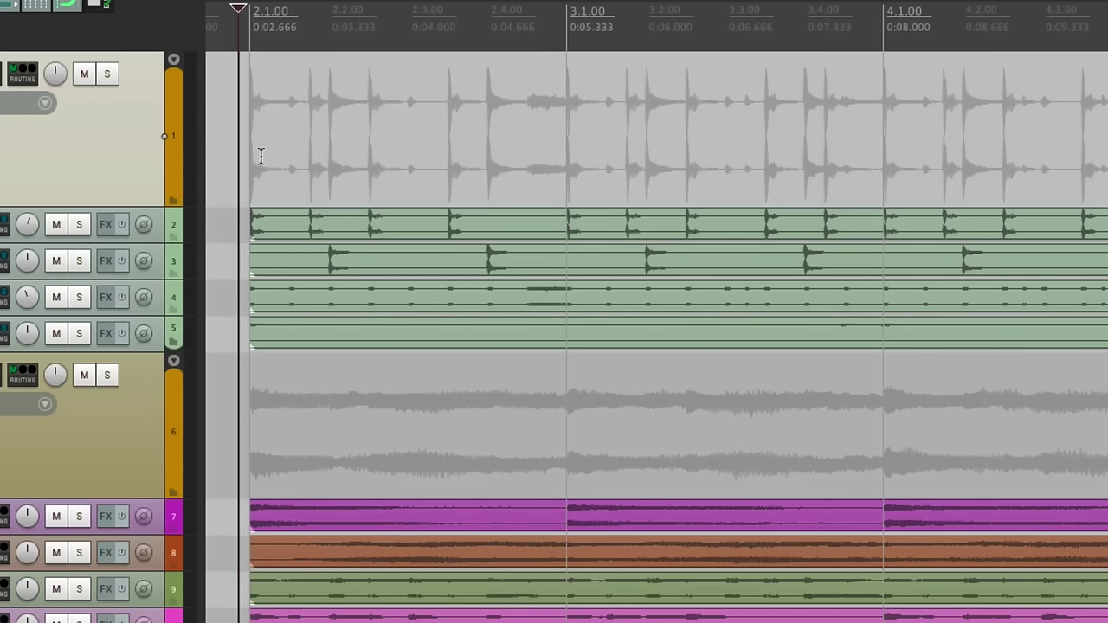
pyautogui.press('space')
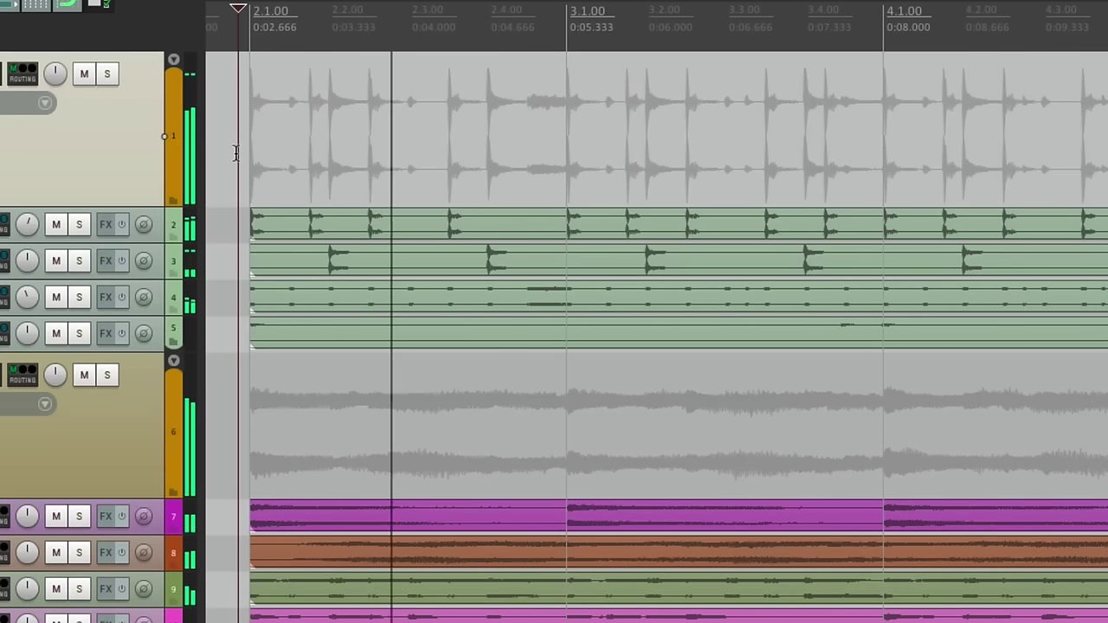
pyautogui.press('space')
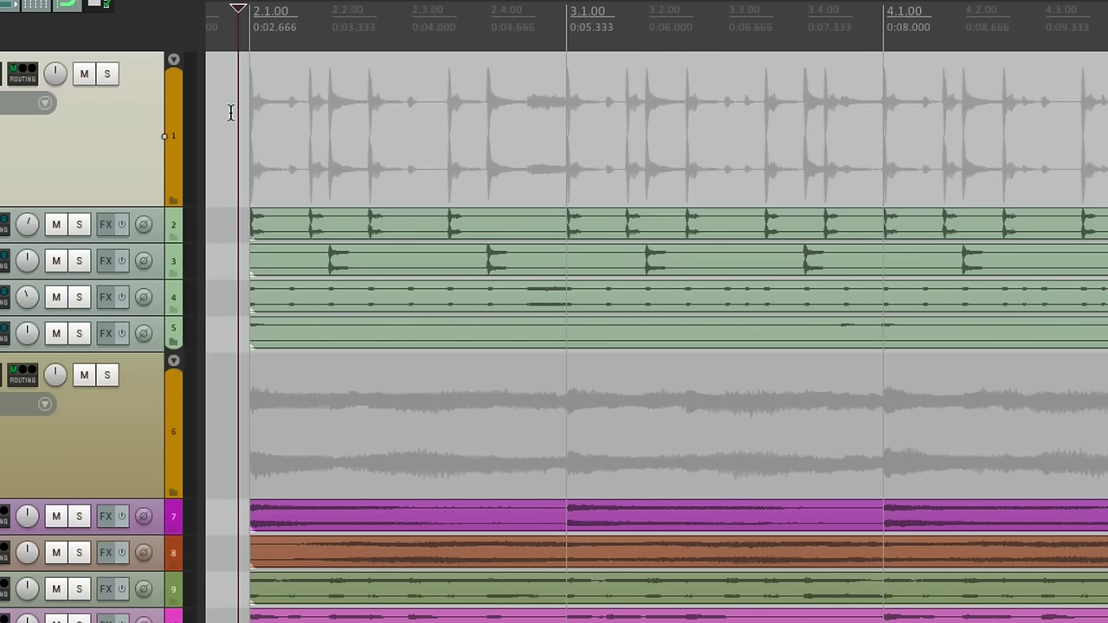
# - Import the Pause Playback.ReaperKeyMap key map and test Space, pausing near bar 3
pyautogui.click(241, 111)
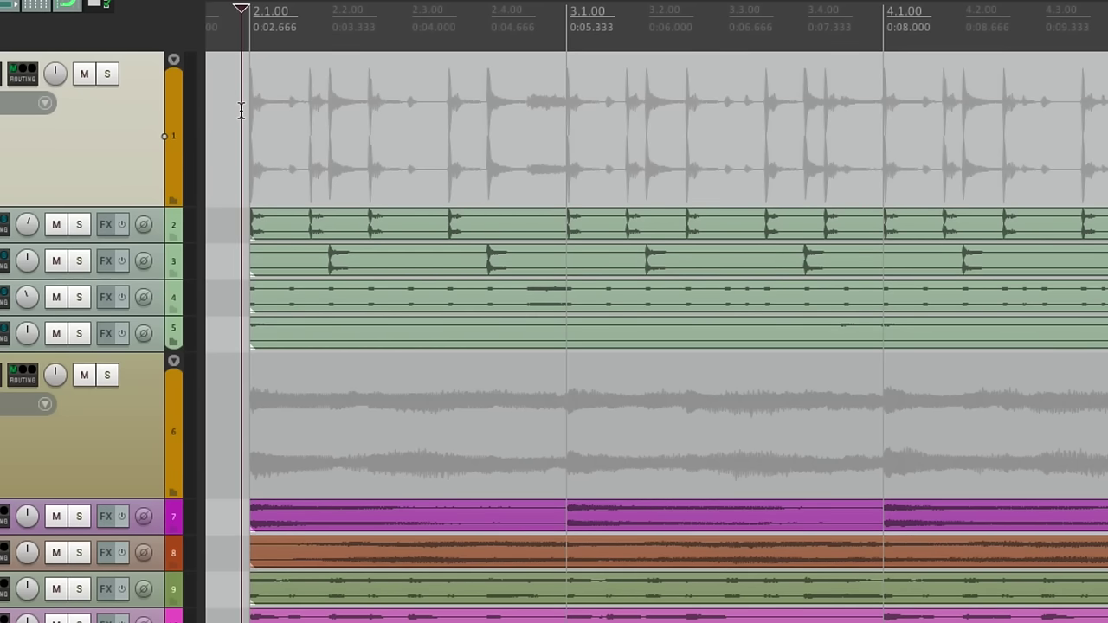
pyautogui.press('?')
pyautogui.click(302, 501)
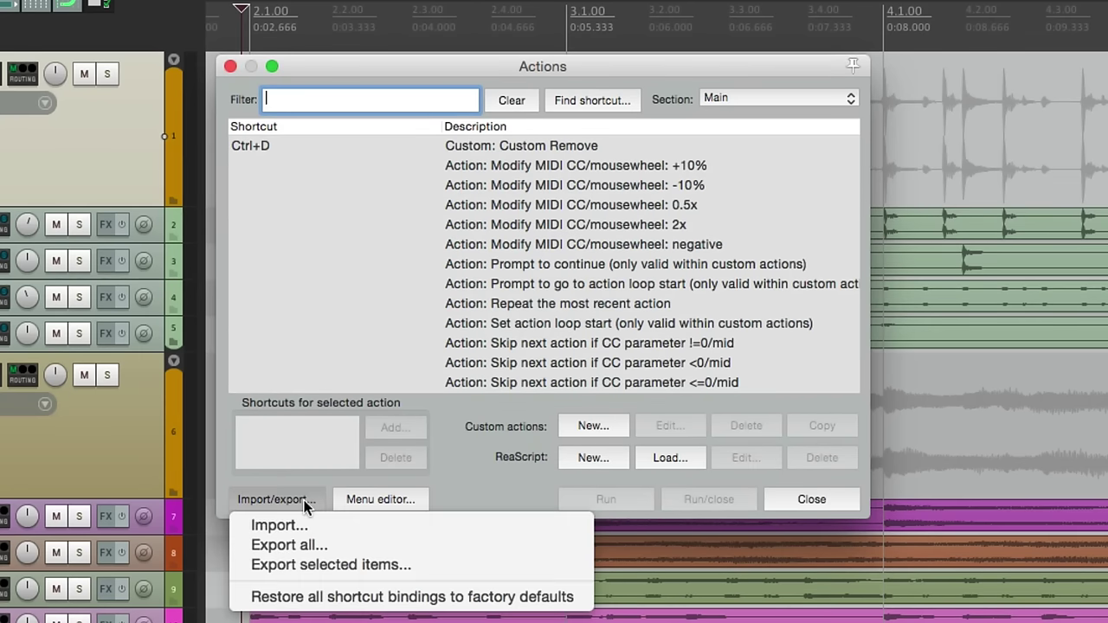
pyautogui.click(311, 522)
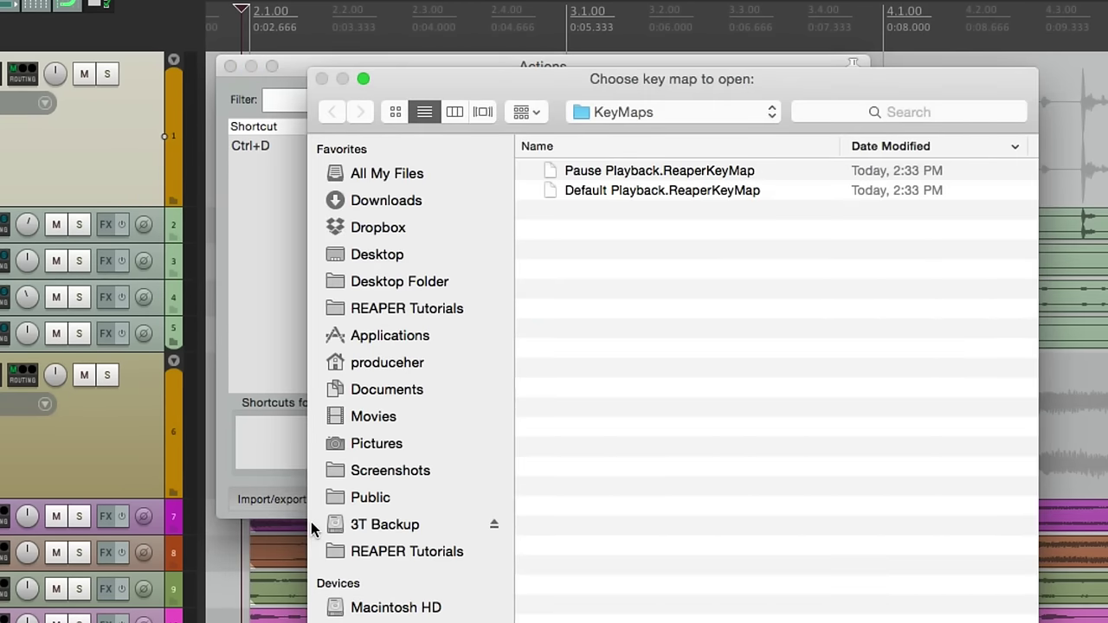
pyautogui.click(603, 172)
pyautogui.doubleClick(604, 172)
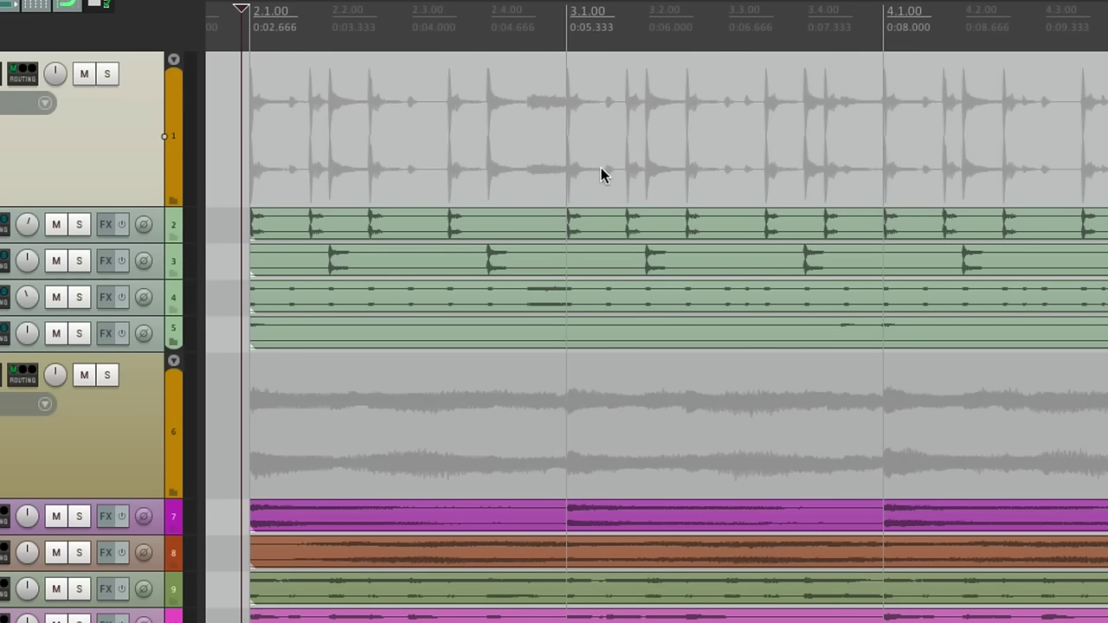
pyautogui.press('space')
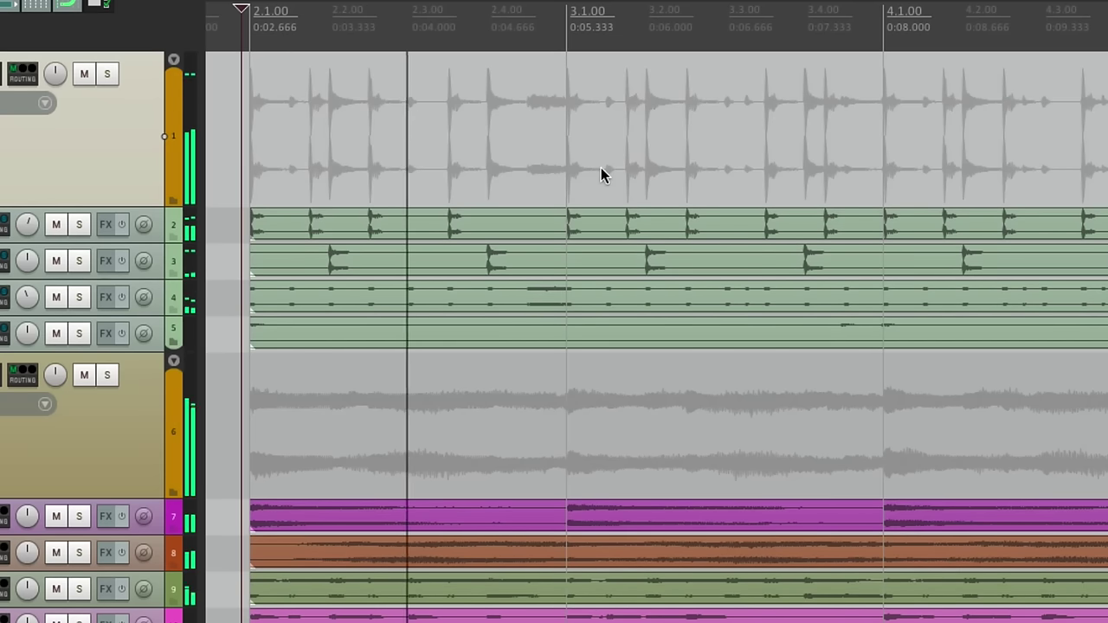
pyautogui.press('space')
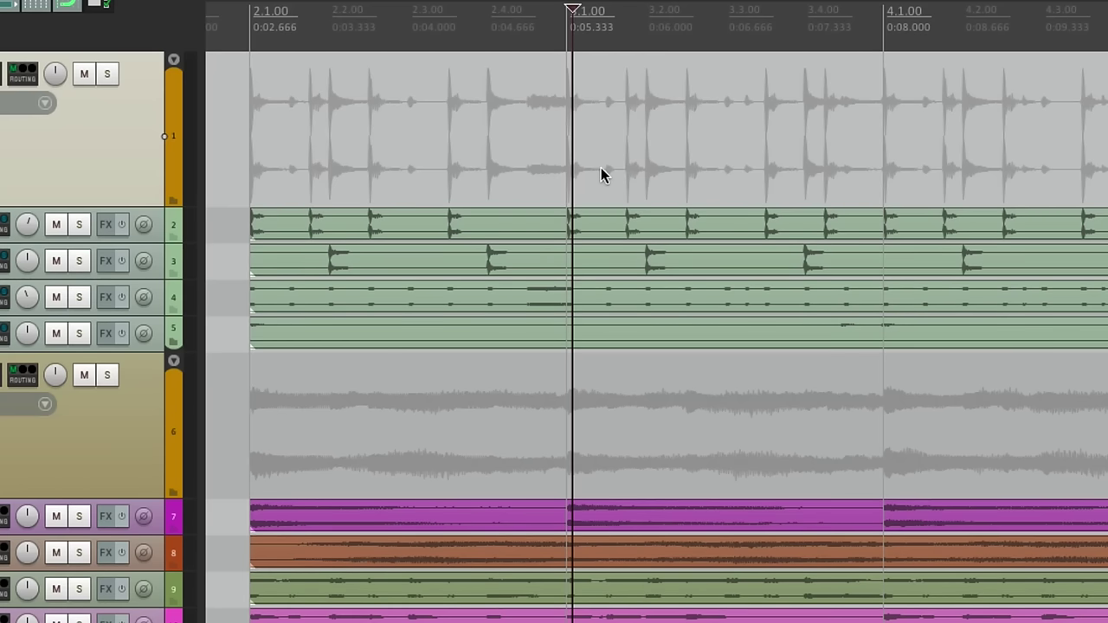
# - Start a new custom action with 'View: Move edit cursor to play cursor' as its first step
pyautogui.hotkey('shift', '/')
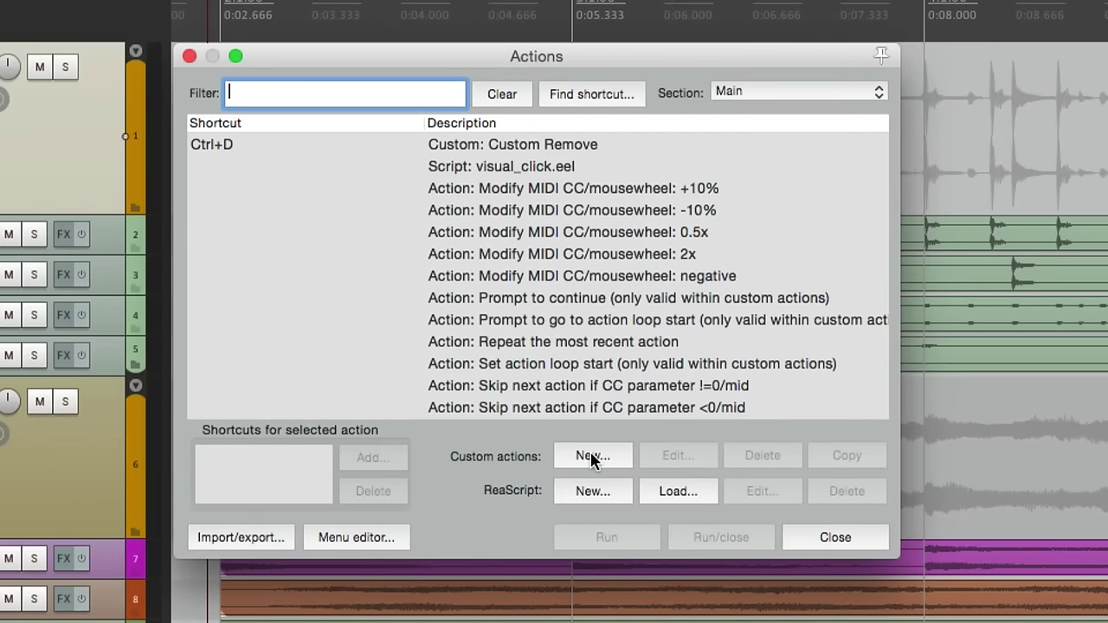
pyautogui.click(592, 459)
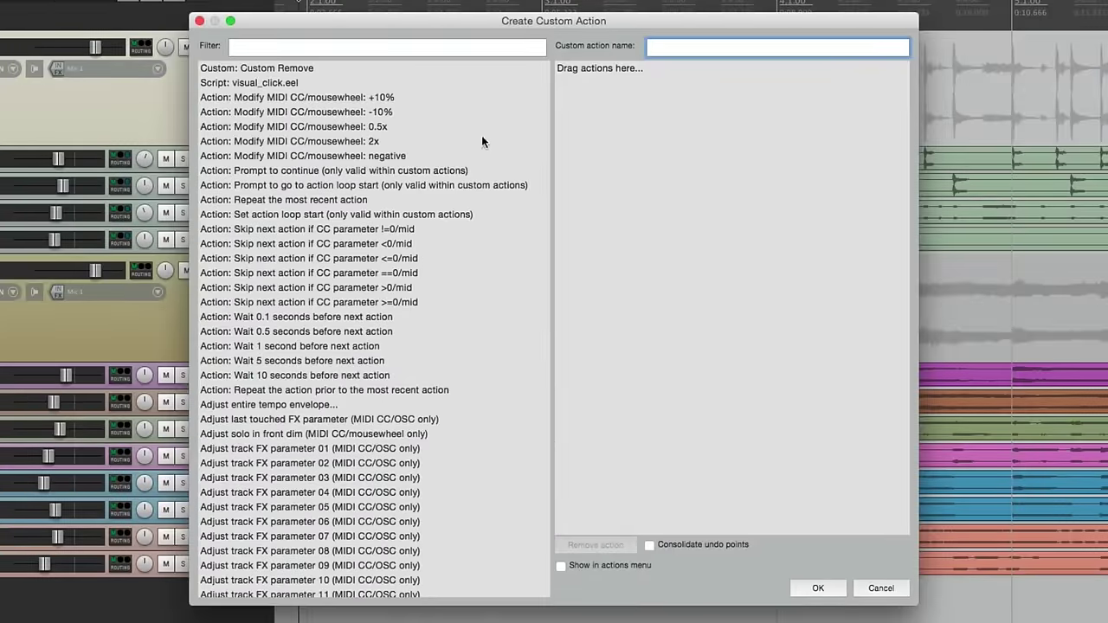
pyautogui.click(433, 50)
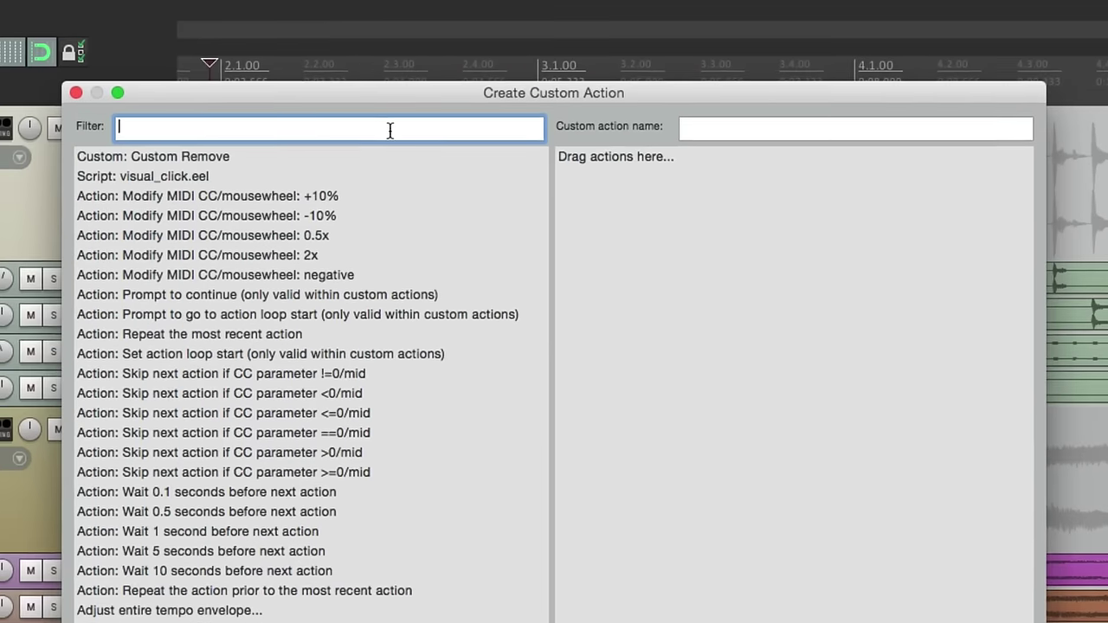
pyautogui.write('move edit cursor to play cursor')
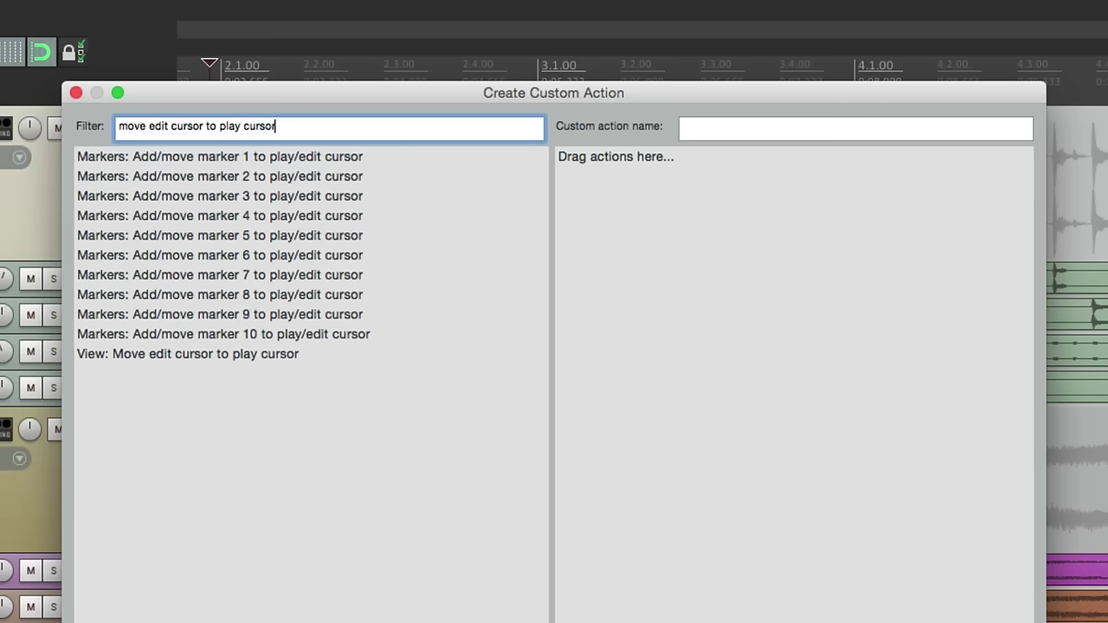
pyautogui.click(317, 355)
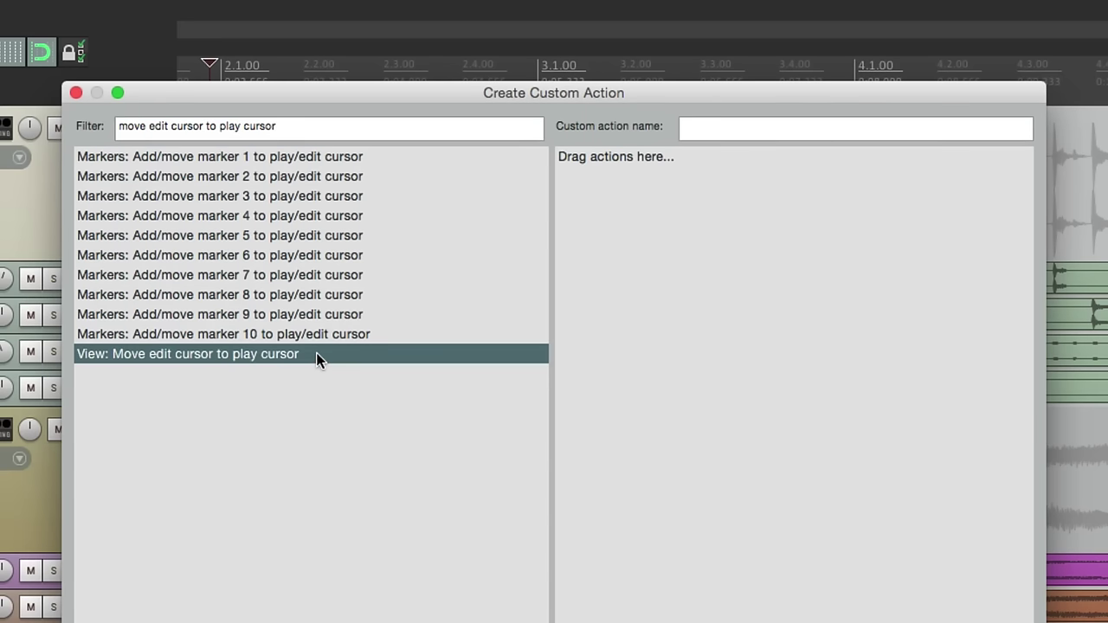
pyautogui.moveTo(268, 359); pyautogui.dragTo(734, 308)
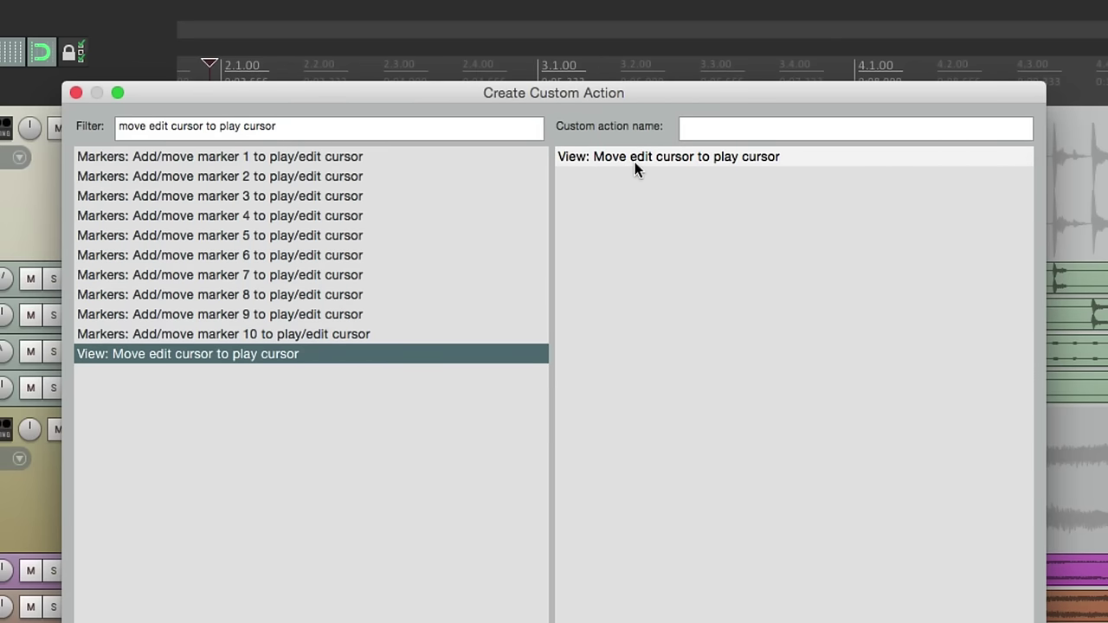
# - Add 'Transport: Play/stop' as the second step and save the action as 'Stop at End'
pyautogui.tripleClick(398, 128)
pyautogui.write('play stop')
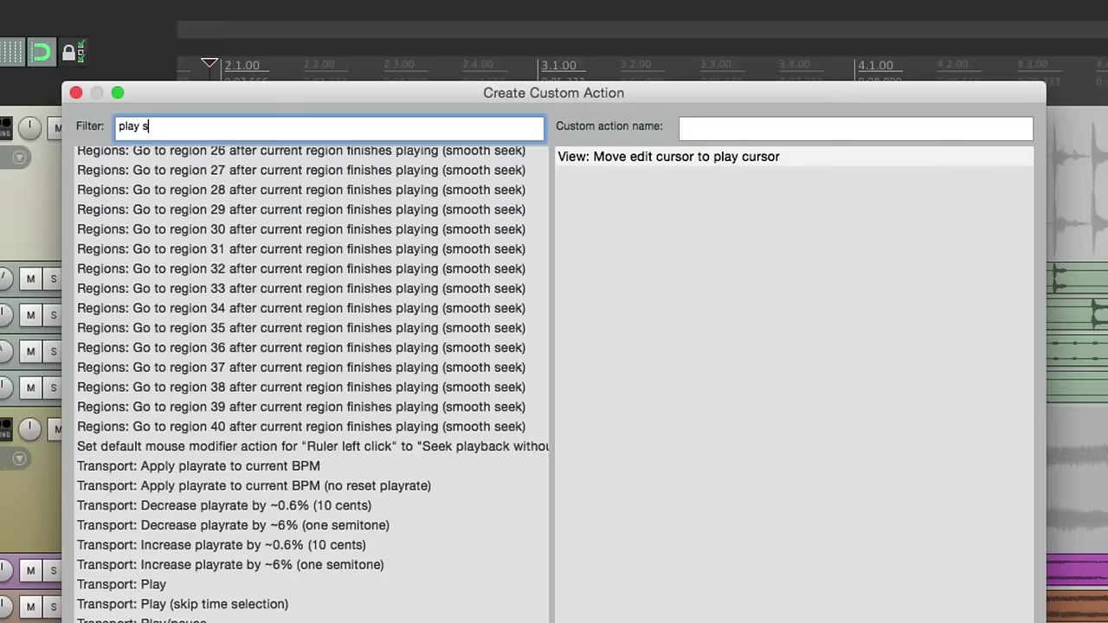
pyautogui.click(232, 196)
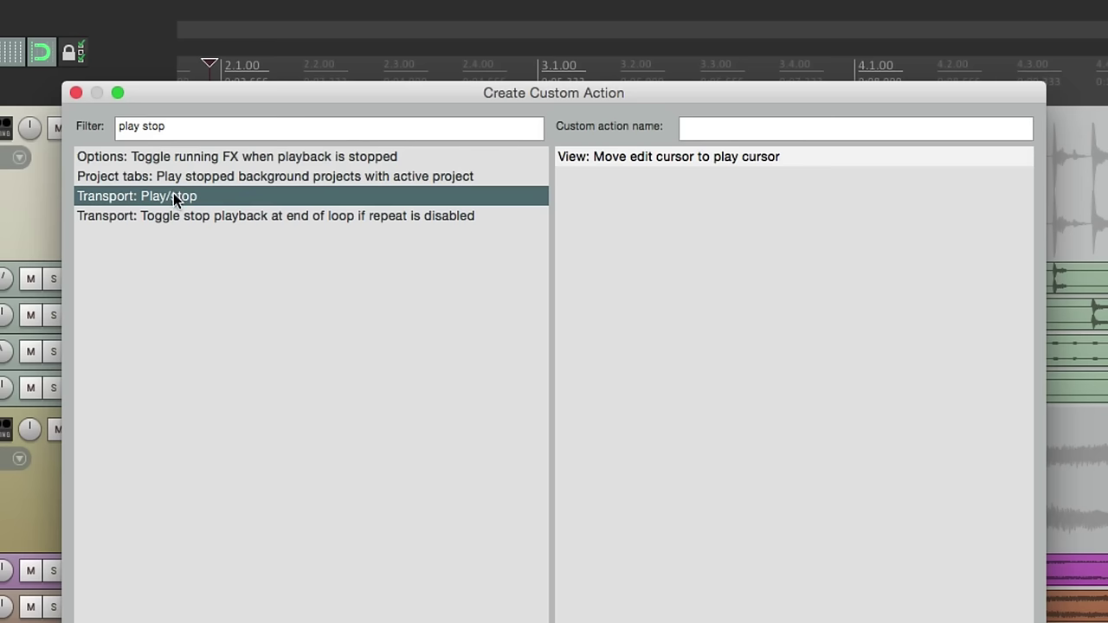
pyautogui.moveTo(174, 198); pyautogui.dragTo(679, 193)
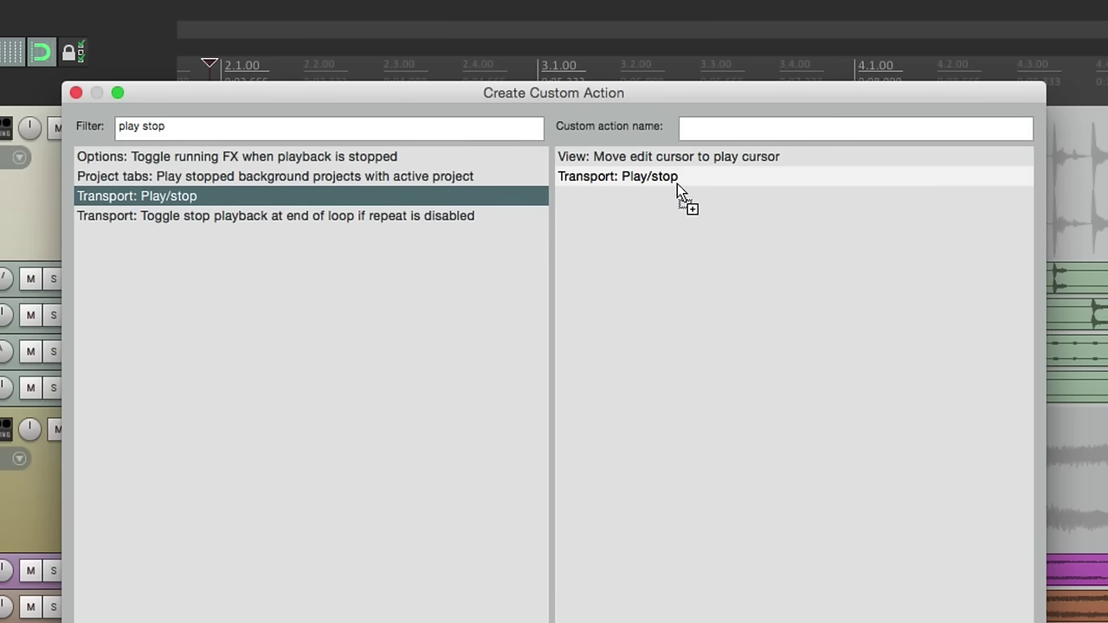
pyautogui.click(809, 130)
pyautogui.write('Stop at End')
pyautogui.press('Return')
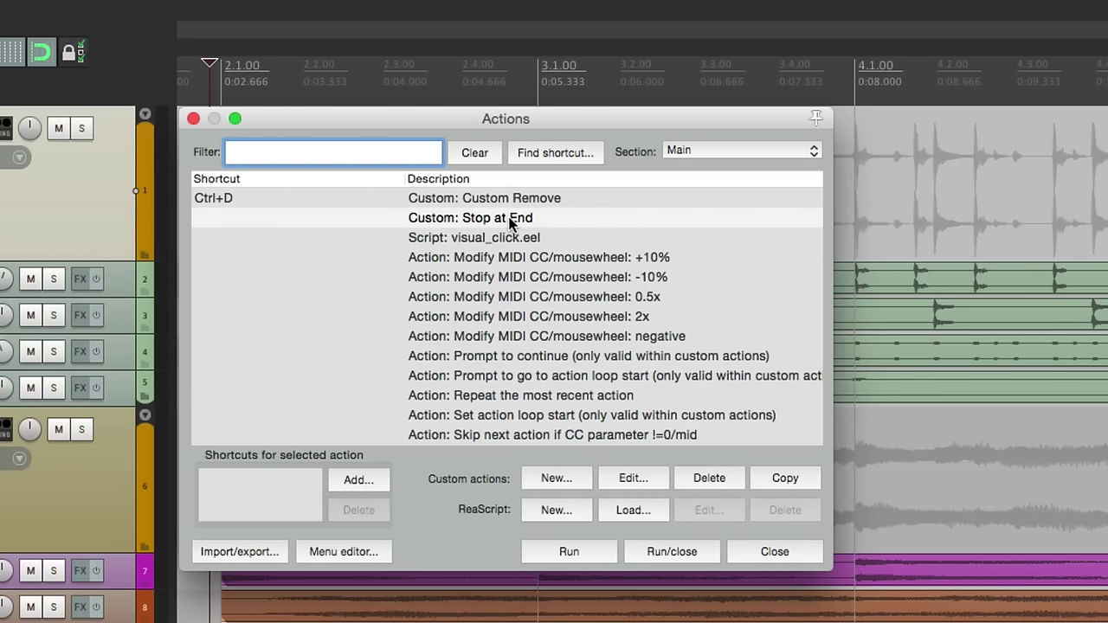
# - Review the two steps of the Stop at End custom action and close its editor
pyautogui.click(611, 477)
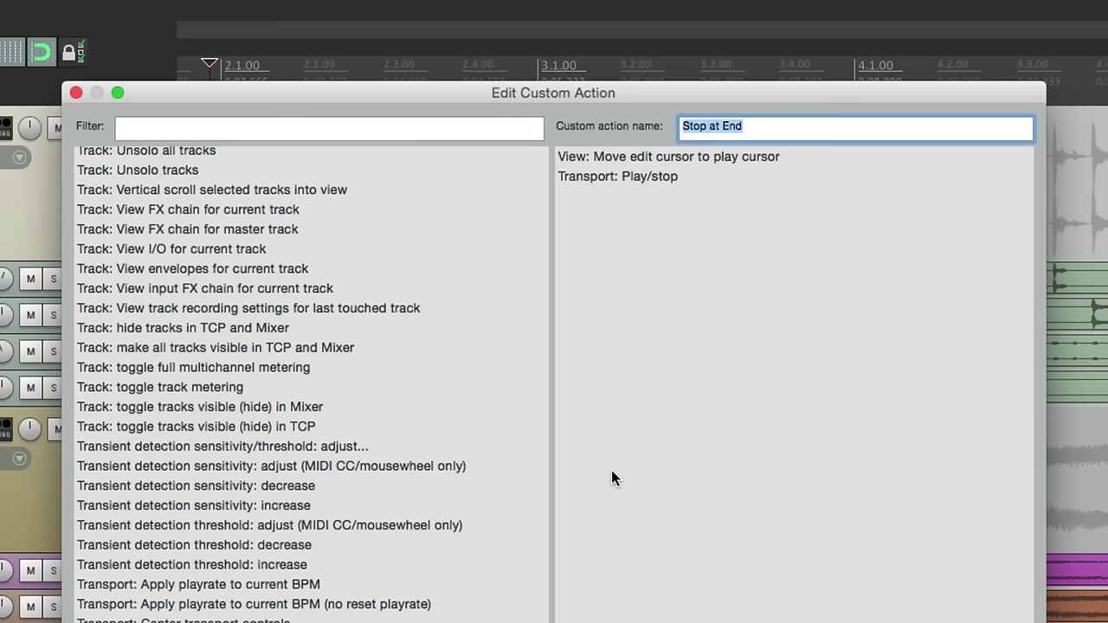
pyautogui.click(724, 156)
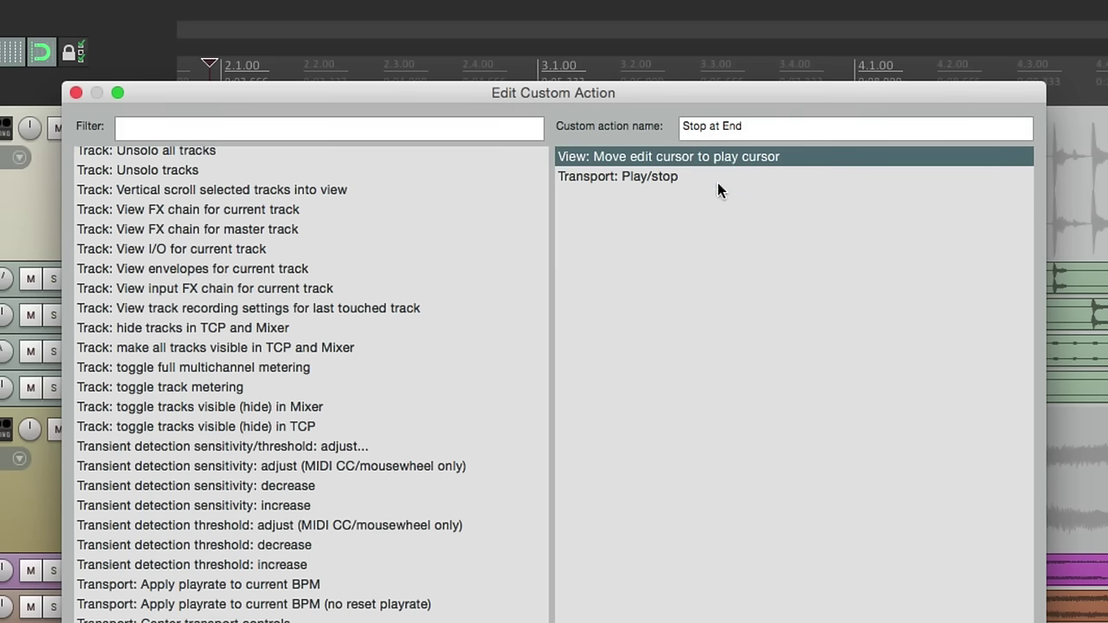
pyautogui.click(714, 175)
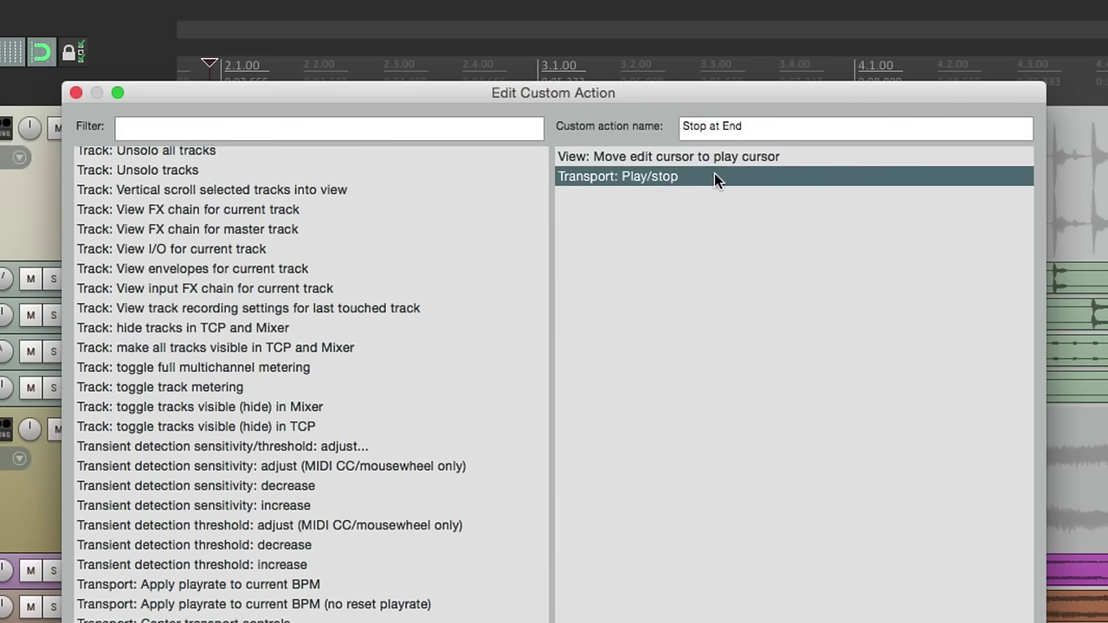
pyautogui.press('Return')
# - Assign Space to Custom: Stop at End, overriding the Transport: Play/stop mapping
pyautogui.click(500, 223)
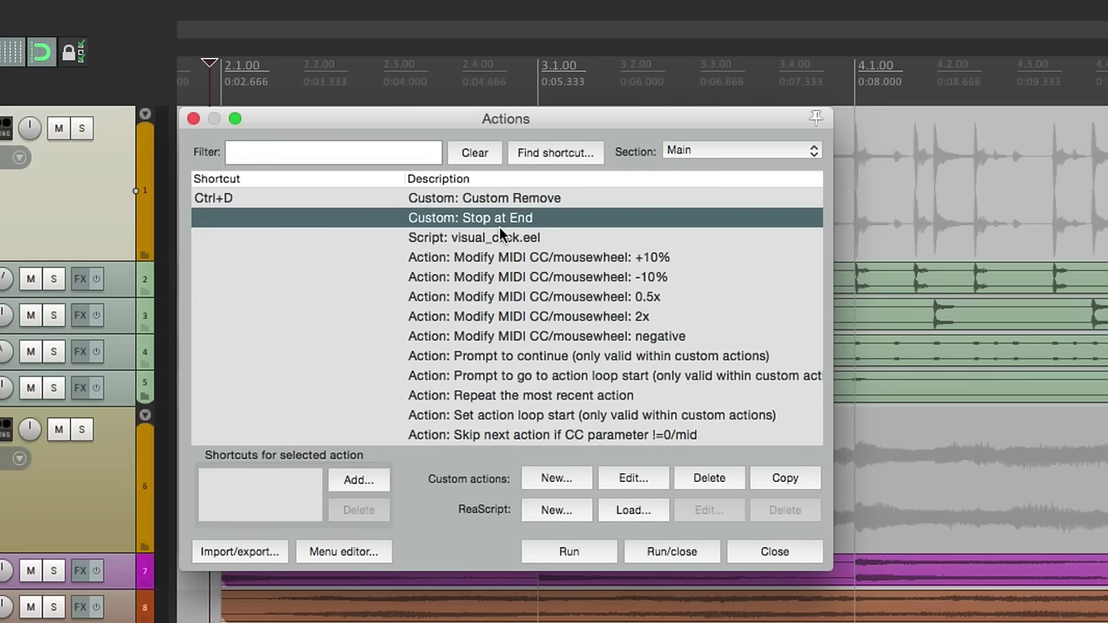
pyautogui.click(357, 481)
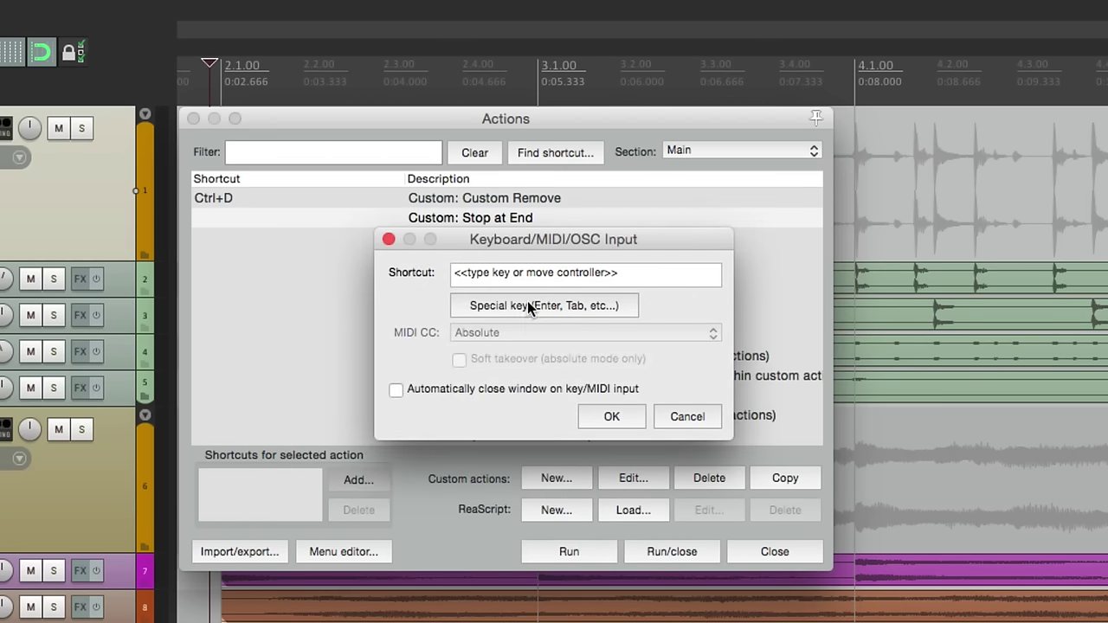
pyautogui.press('space')
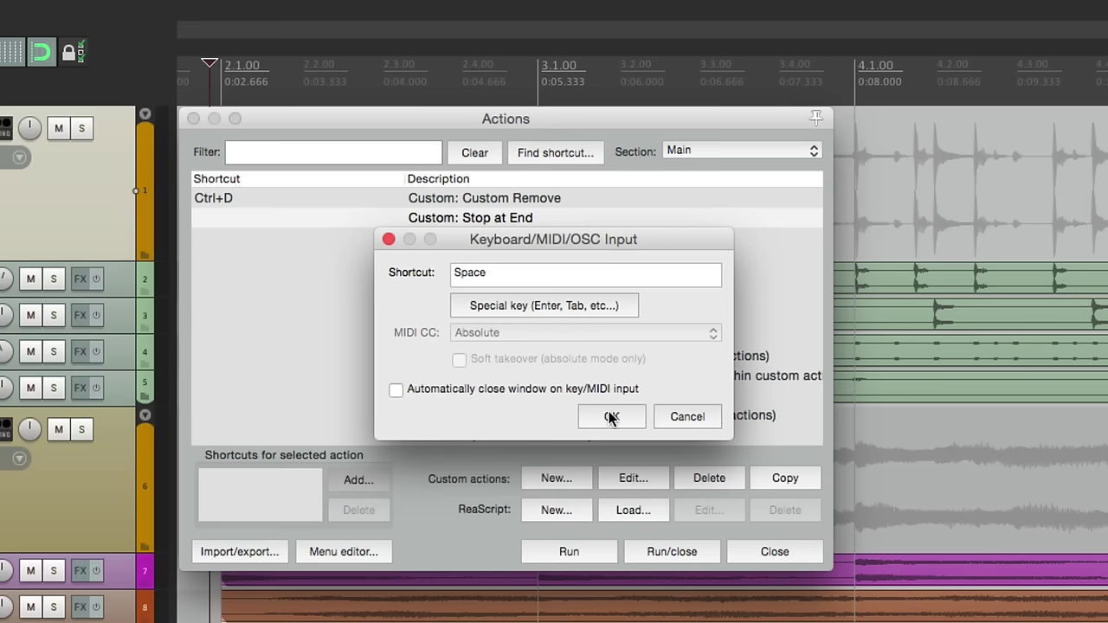
pyautogui.click(610, 417)
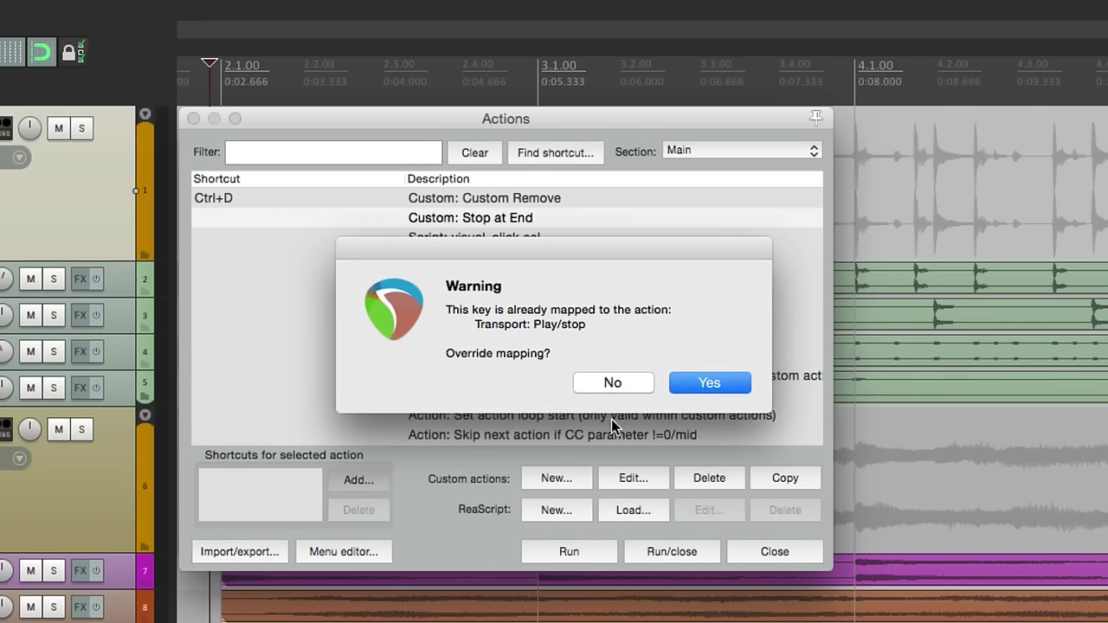
pyautogui.click(712, 386)
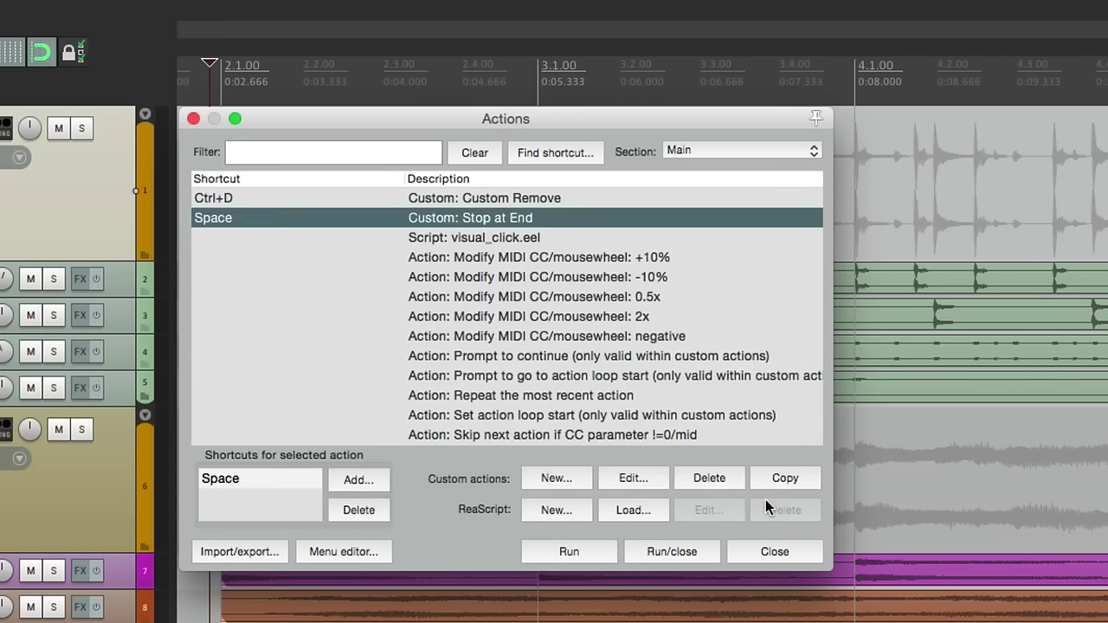
pyautogui.click(767, 552)
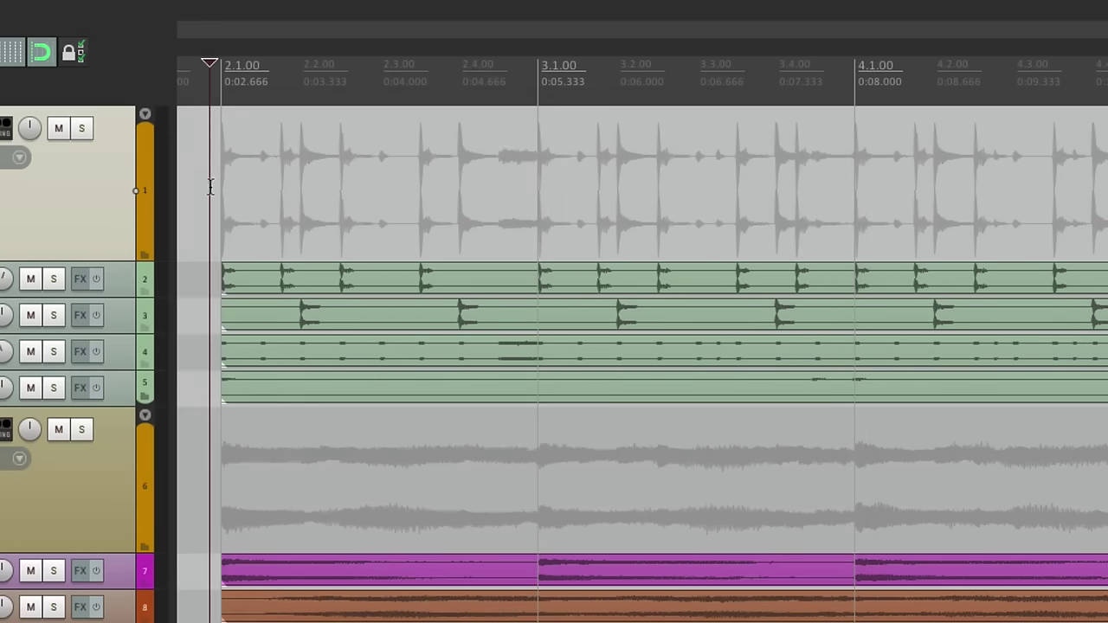
# - Test Space play/stop from bar 3.1.00, confirming the edit cursor follows each stop
pyautogui.press('space')
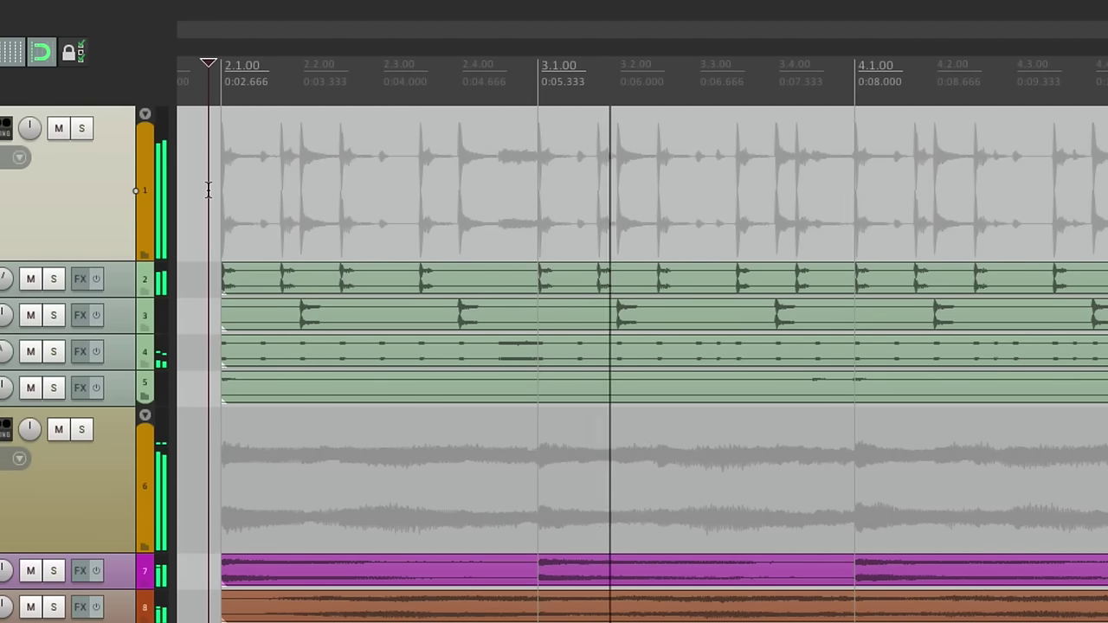
pyautogui.press('space')
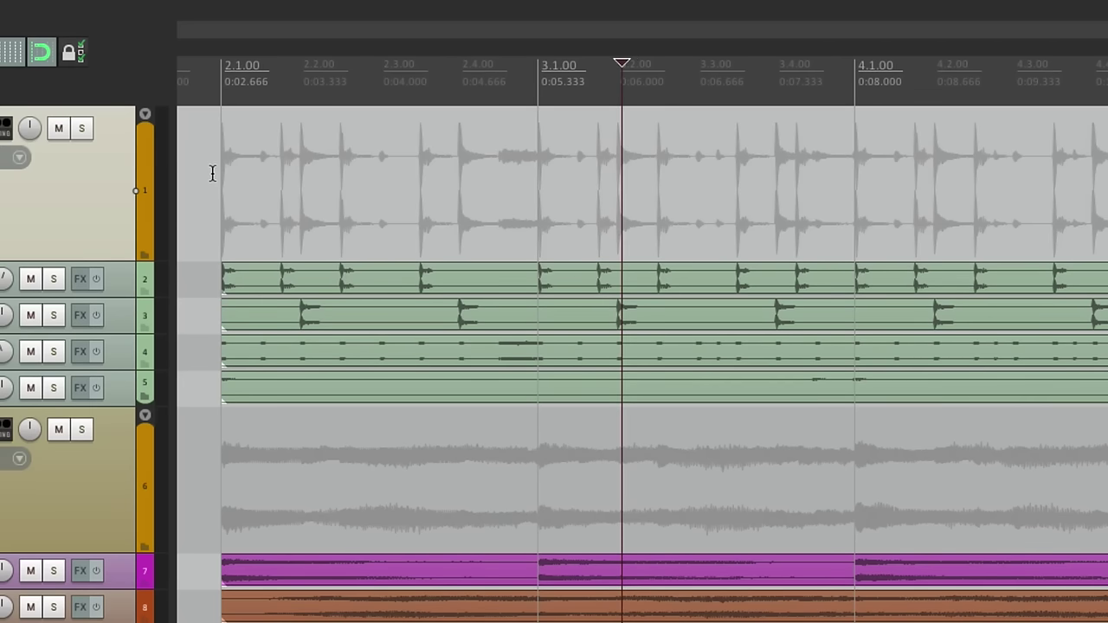
pyautogui.click(212, 173)
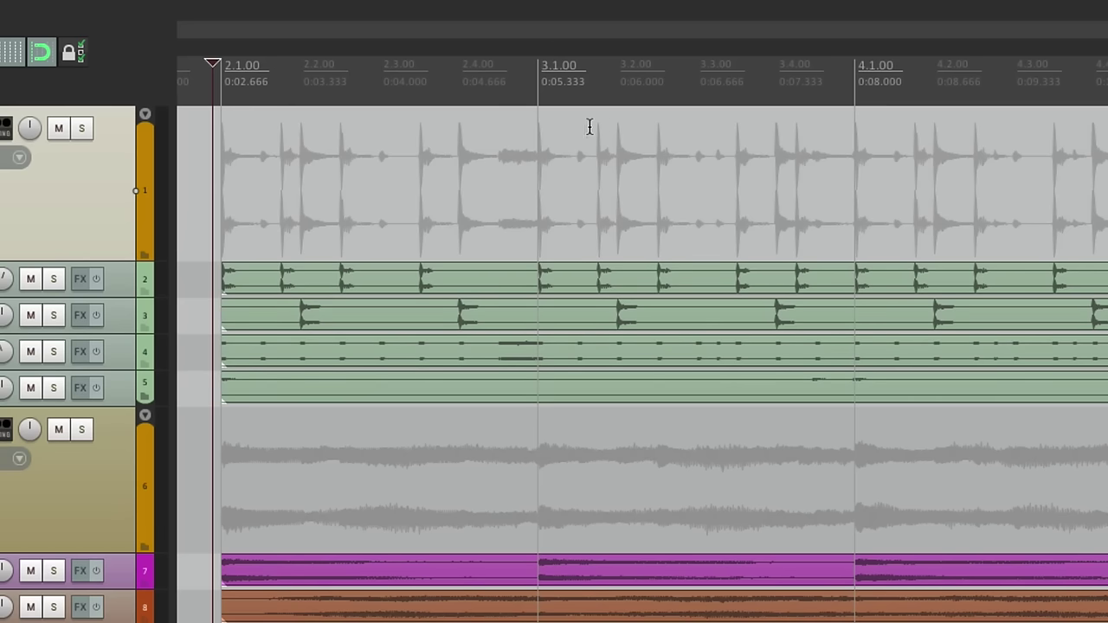
pyautogui.click(538, 130)
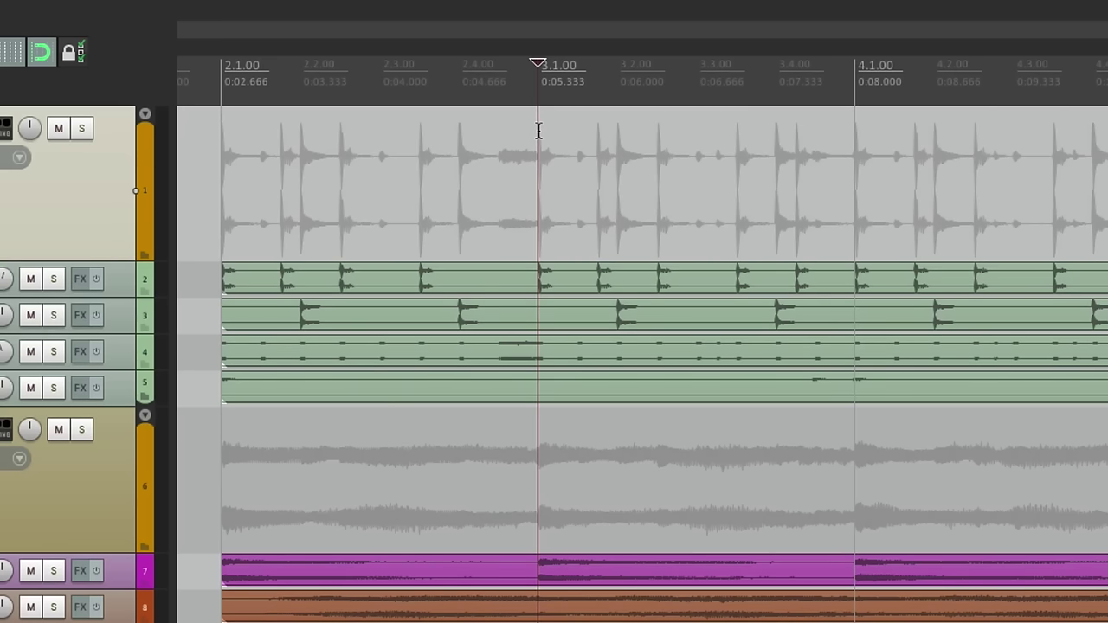
pyautogui.press('space')
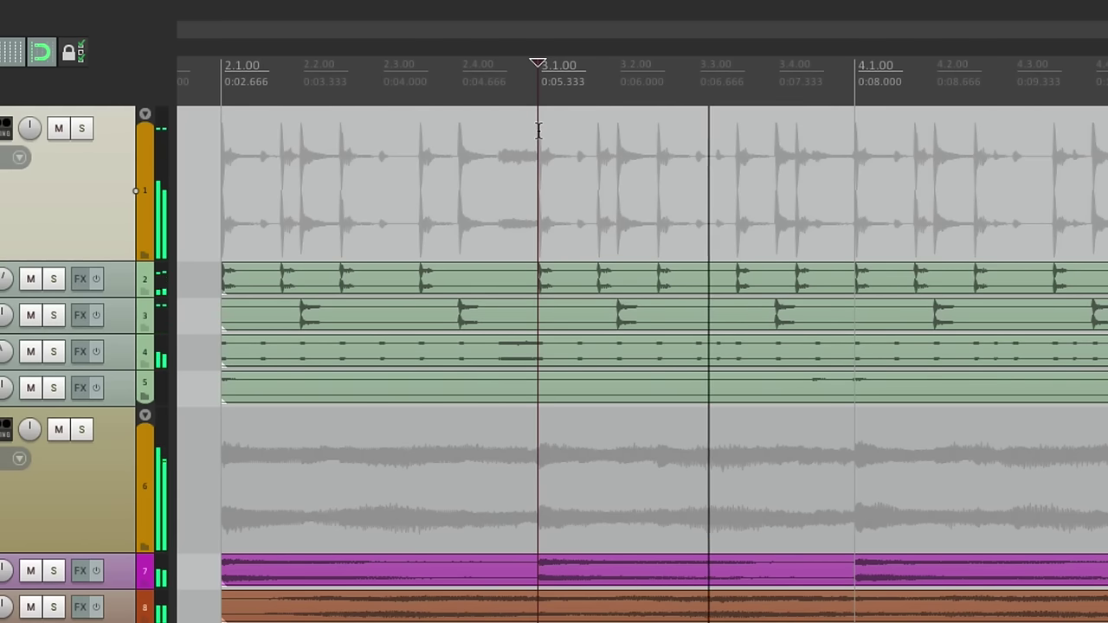
pyautogui.press('space')
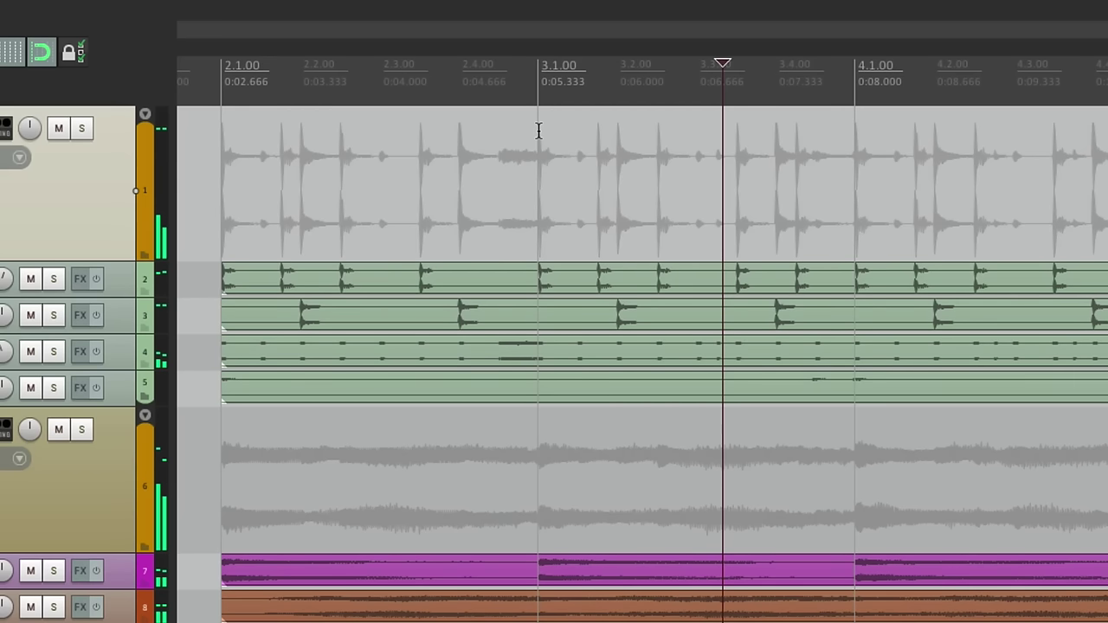
pyautogui.press('space')
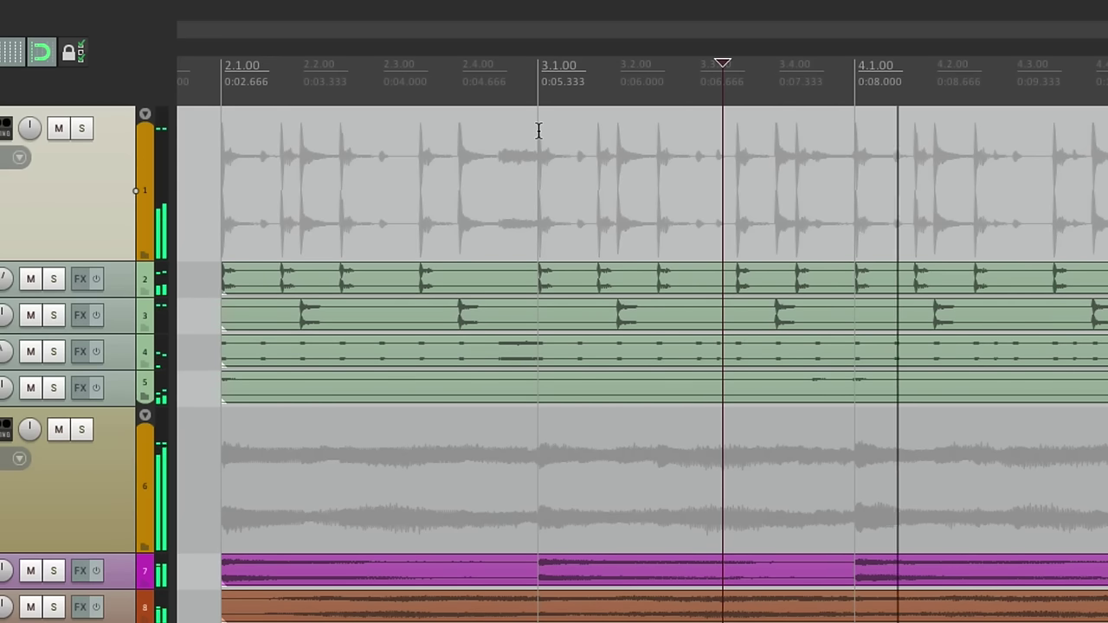
pyautogui.press('space')
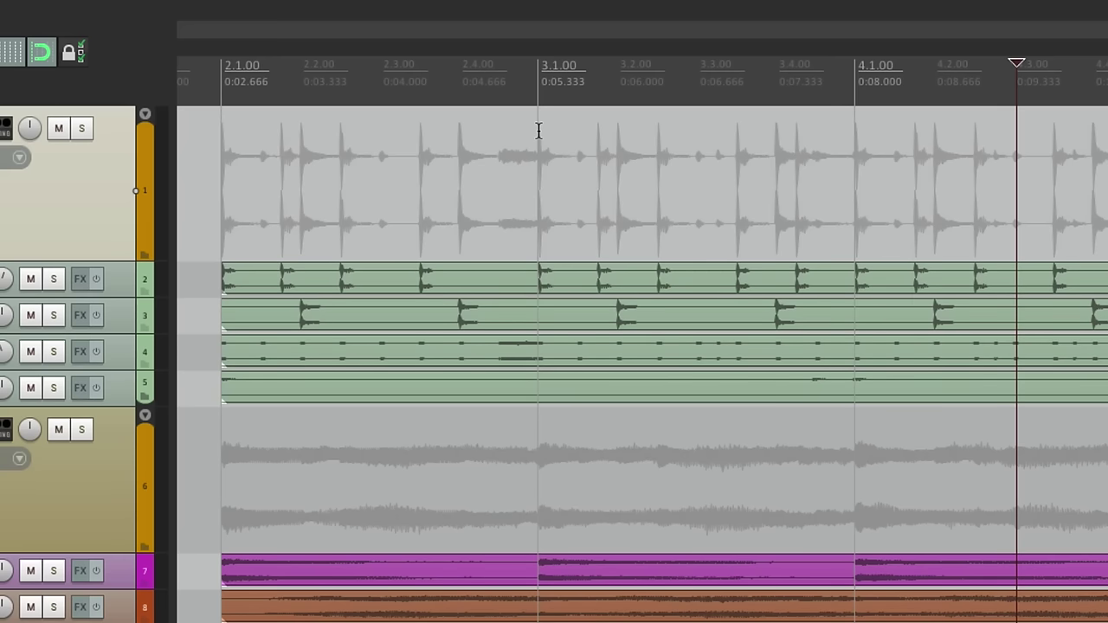
# - Play and stop repeatedly from bar 2.1.00, watching the edit cursor advance each time
pyautogui.click(210, 156)
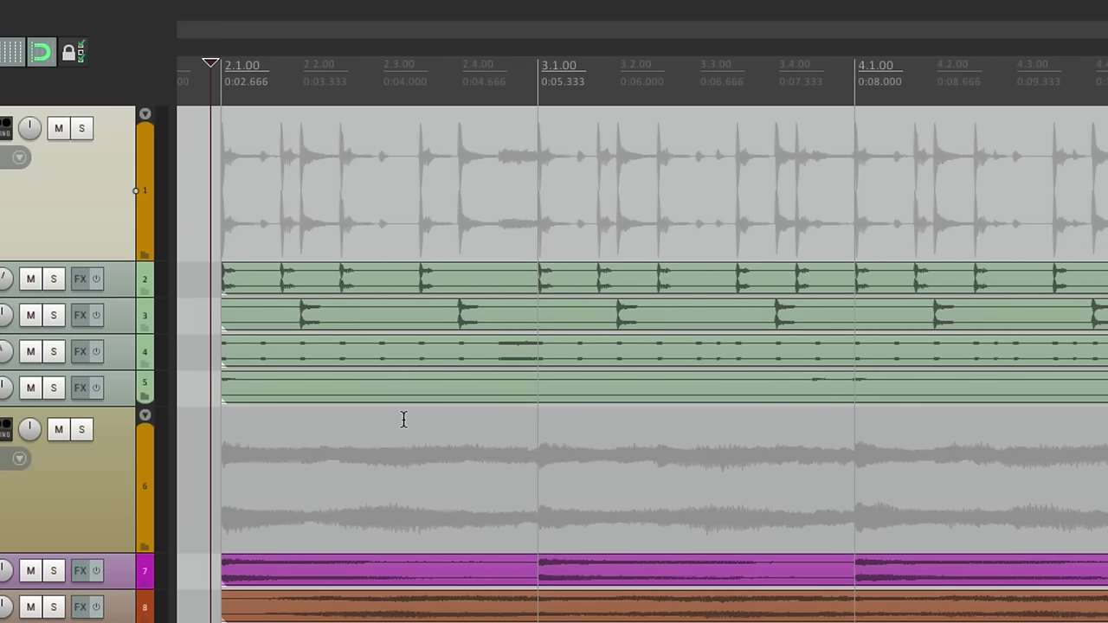
pyautogui.press('space')
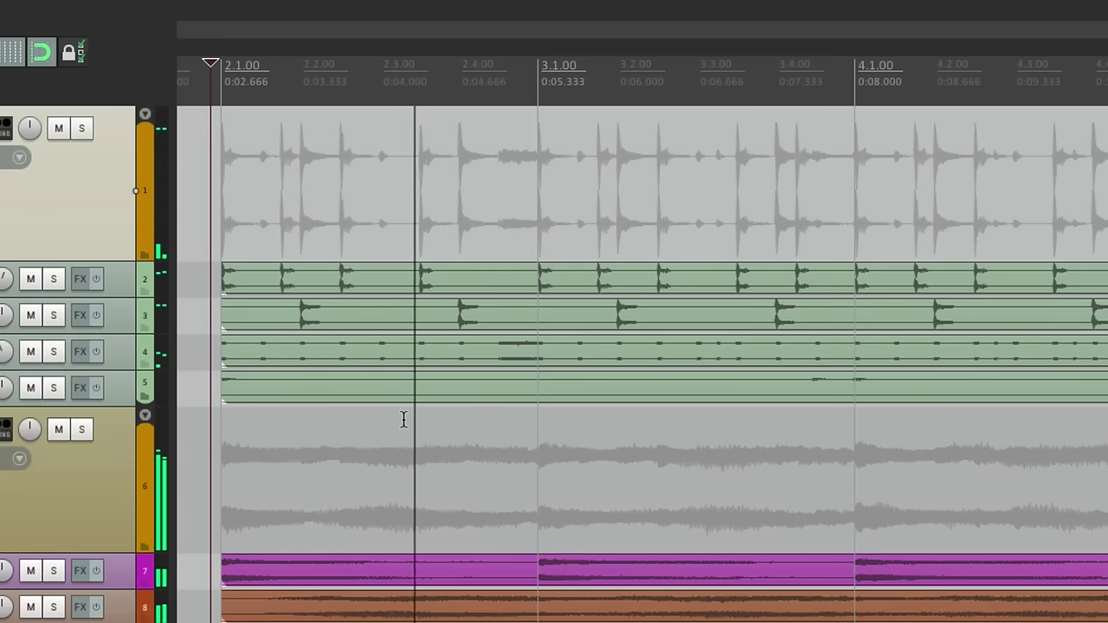
pyautogui.press('space')
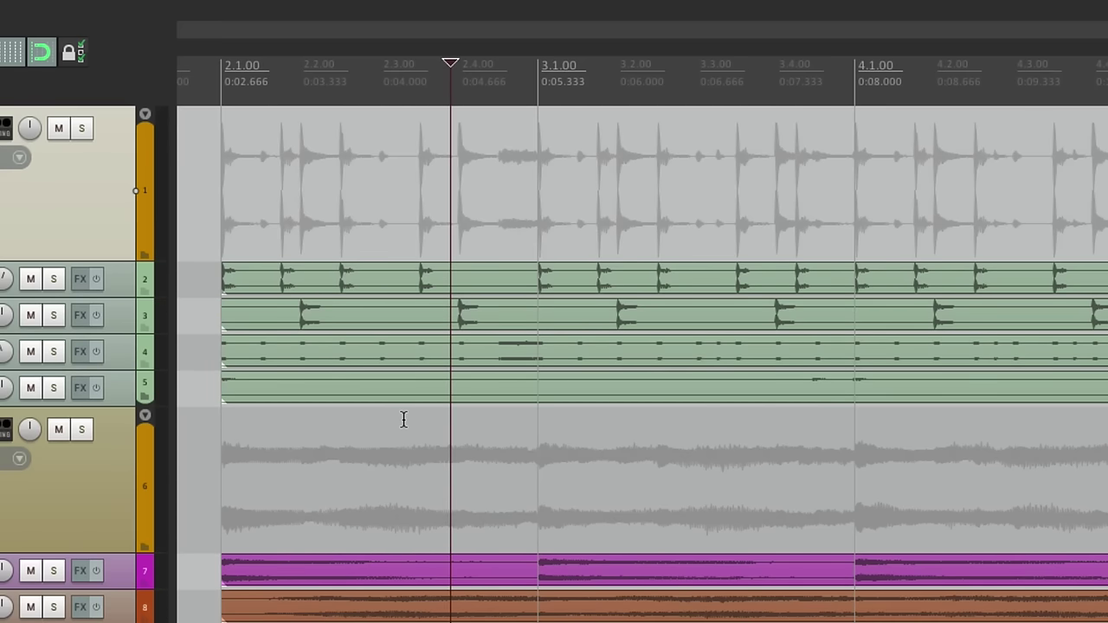
pyautogui.press('space')
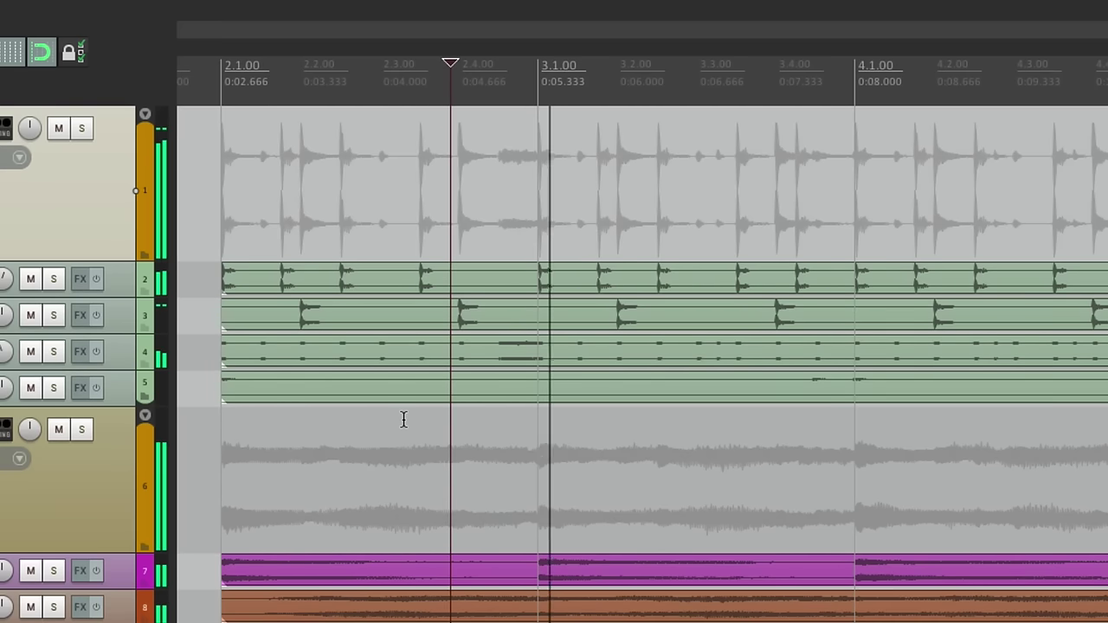
pyautogui.press('space')
pyautogui.press('space')
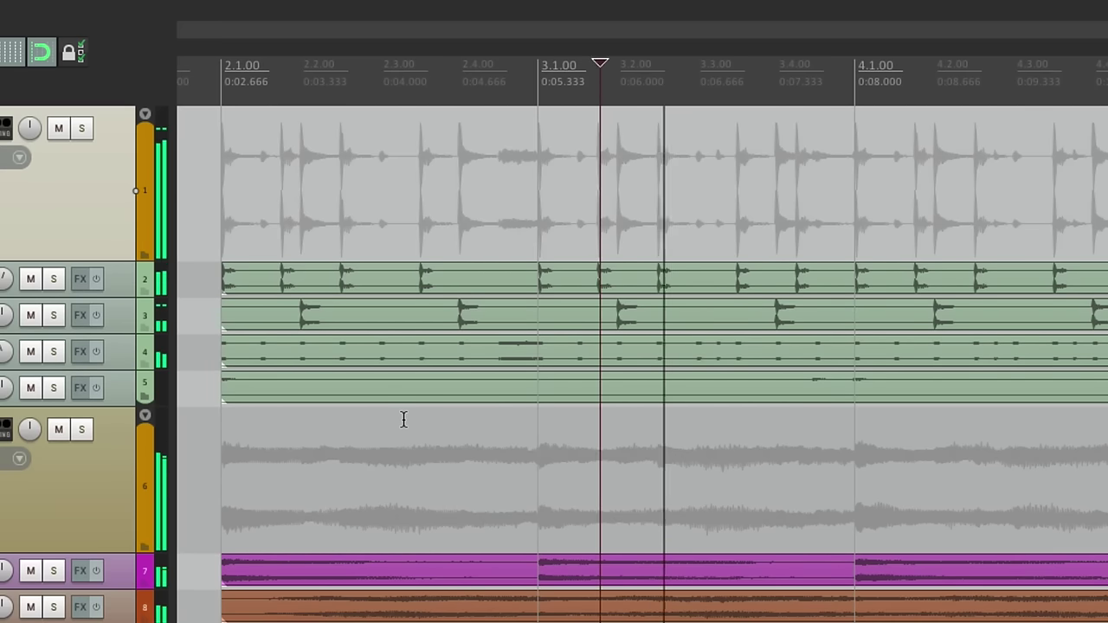
pyautogui.press('space')
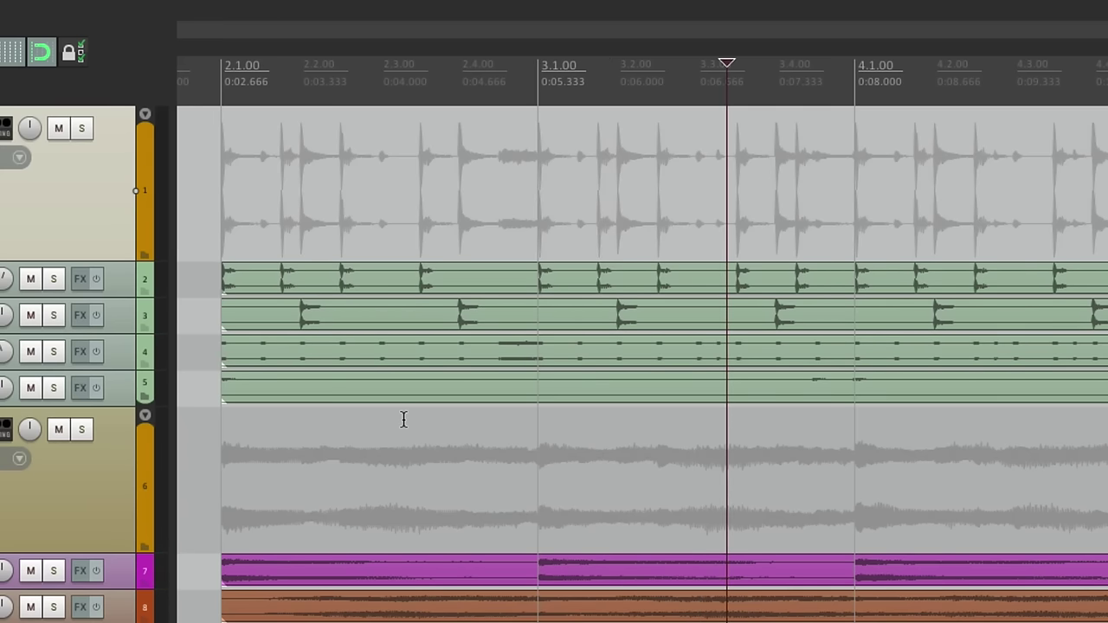
# - Delete the Space shortcut from the Custom: Stop at End action
pyautogui.press('?')
pyautogui.click(370, 218)
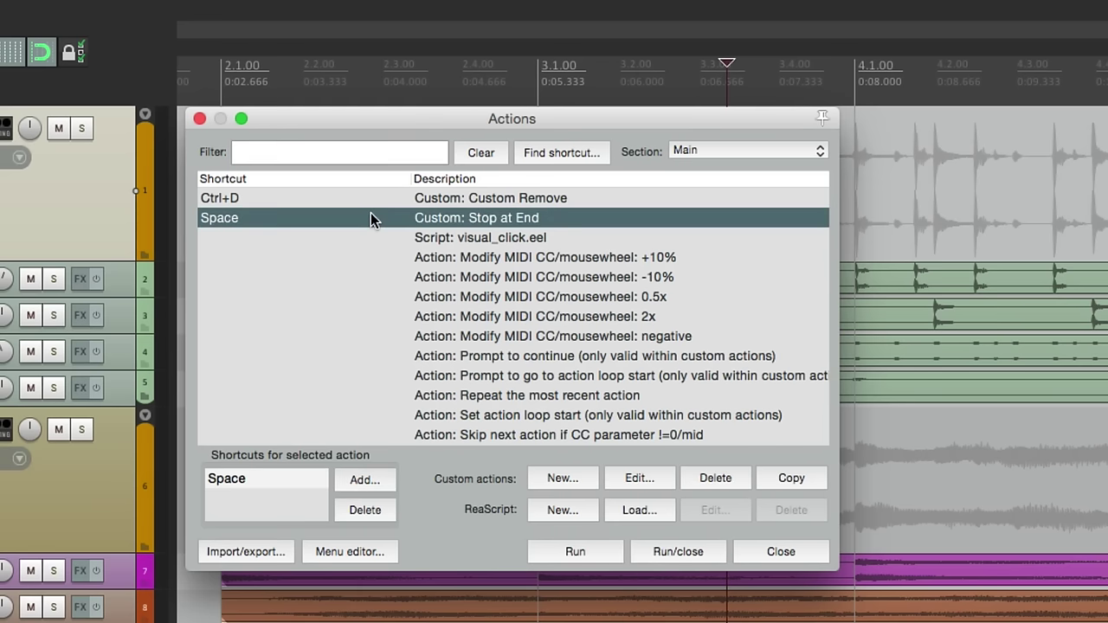
pyautogui.click(376, 518)
# - Assign Space back to Transport: Play/stop and close the Actions list
pyautogui.click(416, 149)
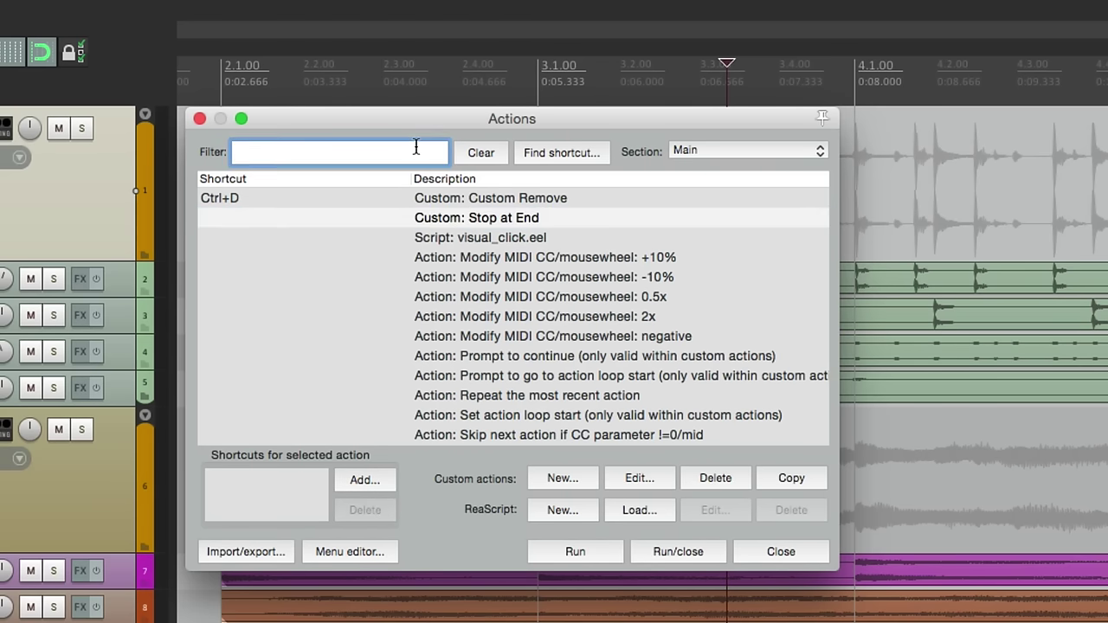
pyautogui.write('play stop')
pyautogui.click(502, 240)
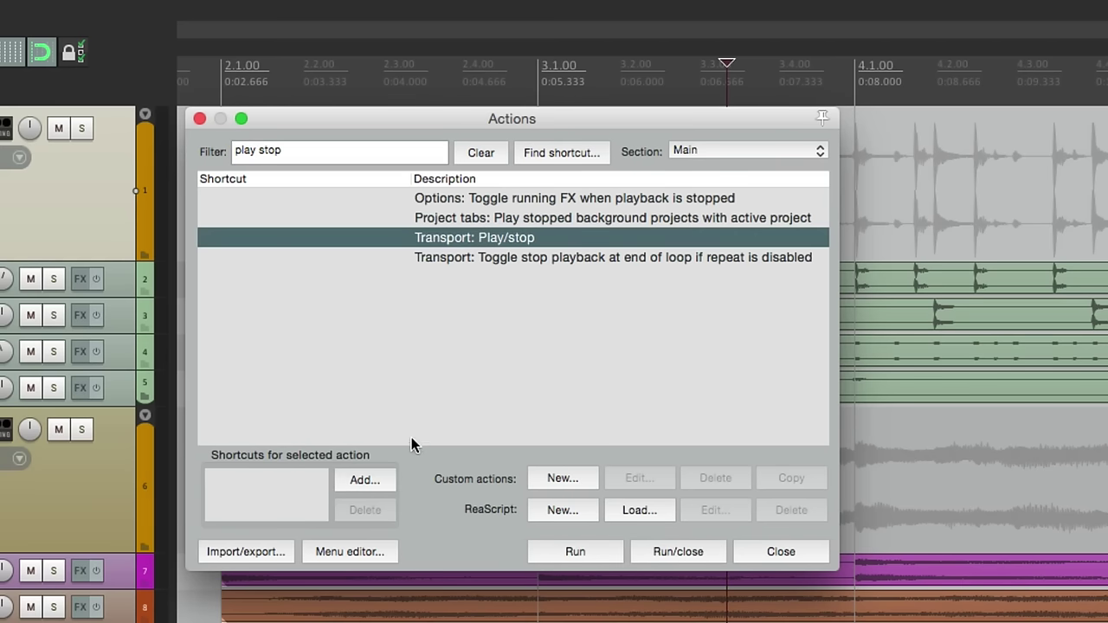
pyautogui.click(362, 480)
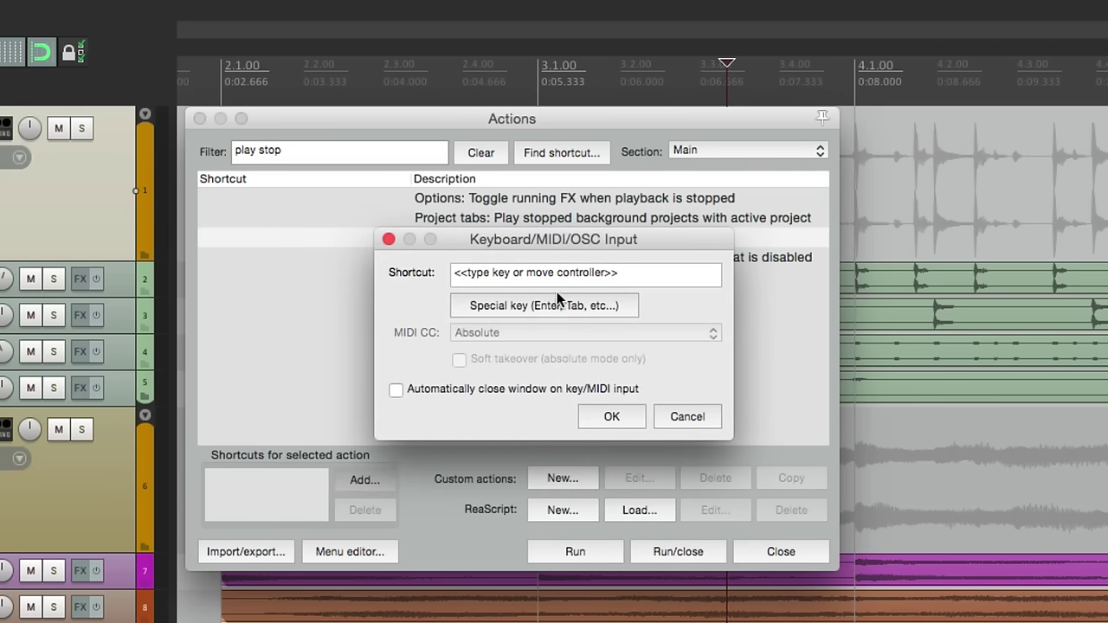
pyautogui.press('space')
pyautogui.click(593, 411)
pyautogui.press('Escape')
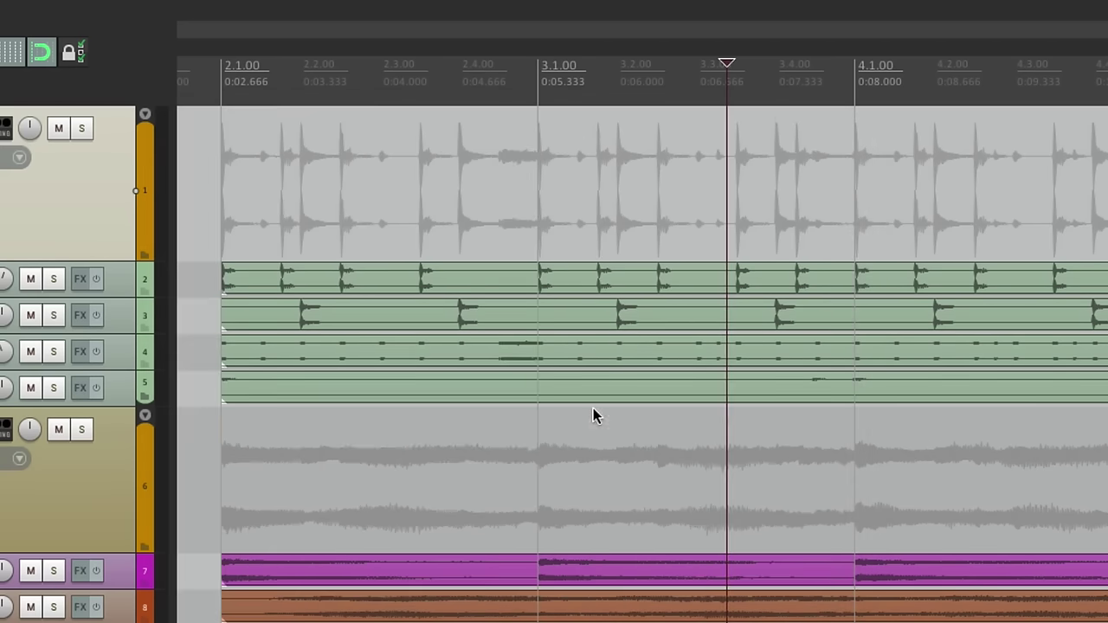
# - Play from bar 2.1.00 and stop, confirming the cursor returns to bar 2.1.00
pyautogui.click(217, 174)
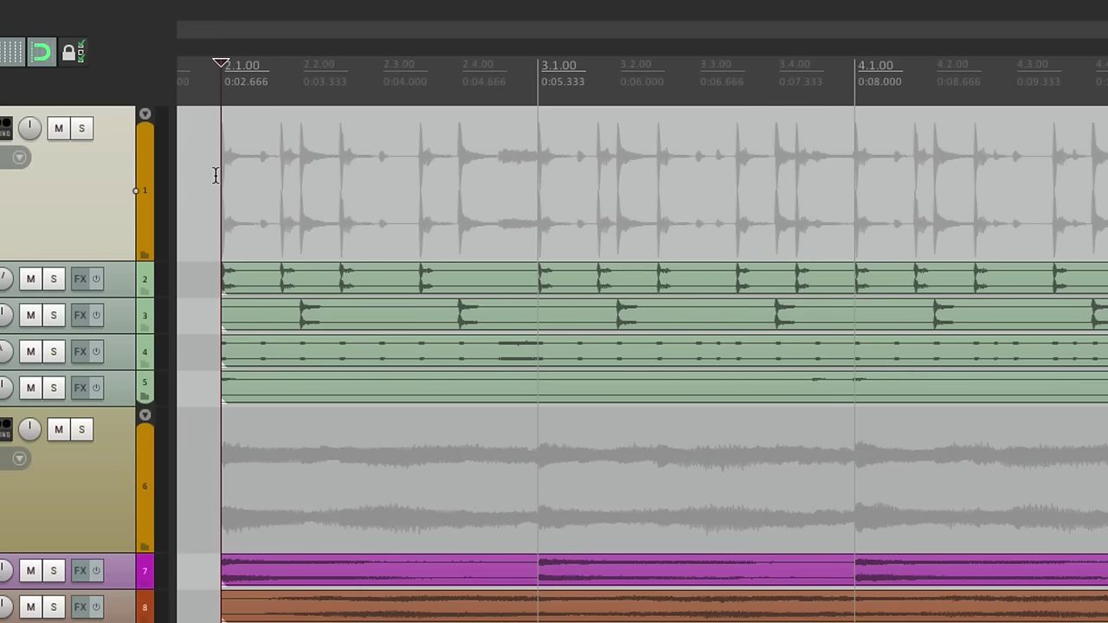
pyautogui.press('space')
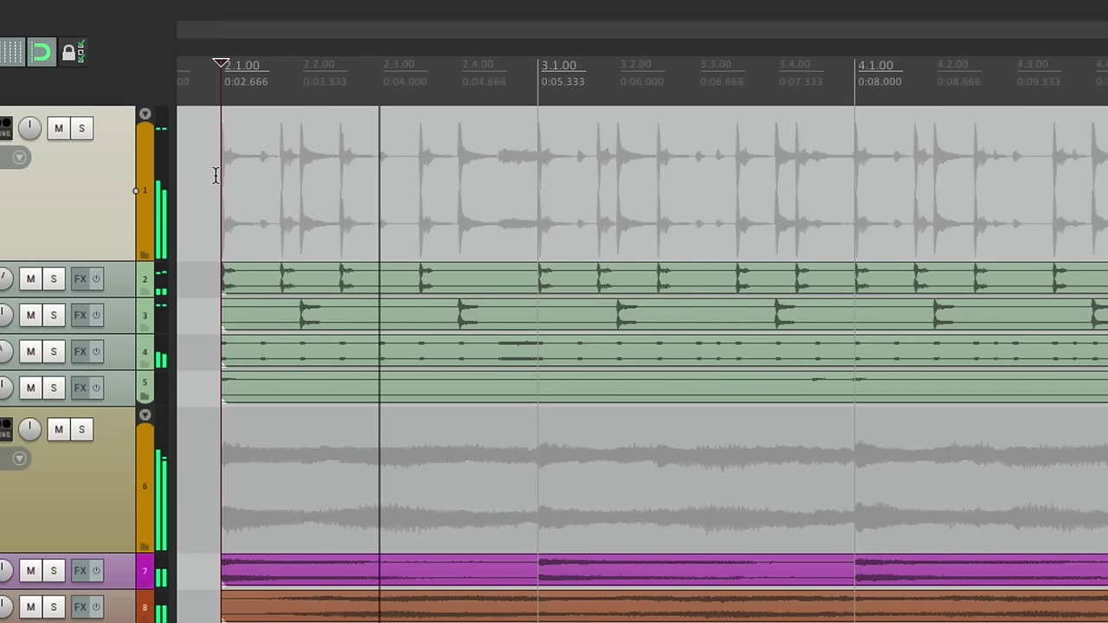
pyautogui.press('space')
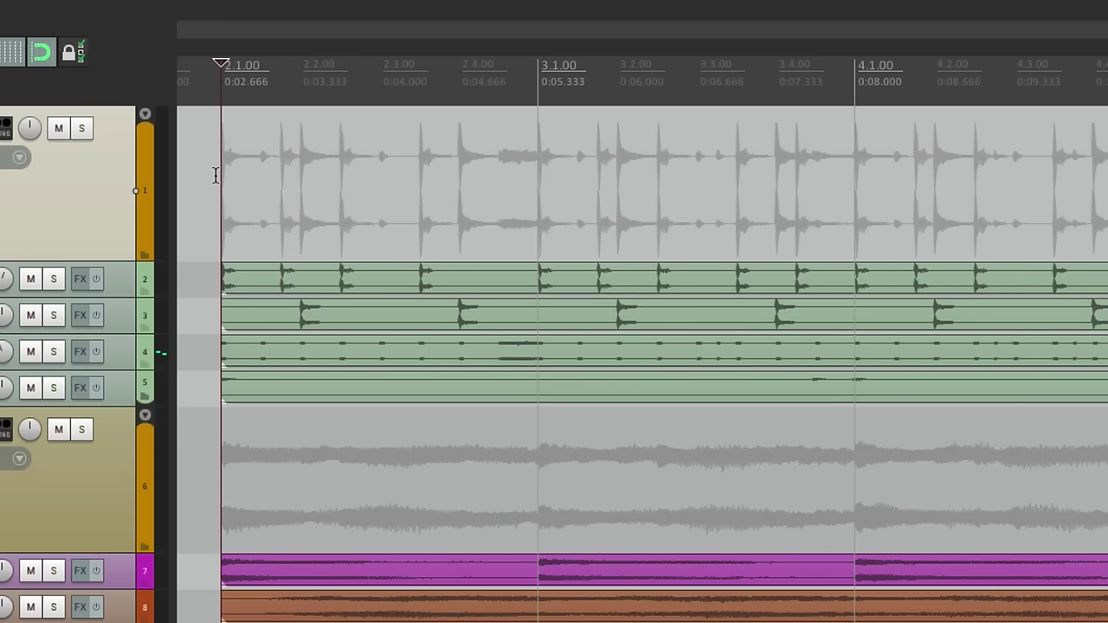